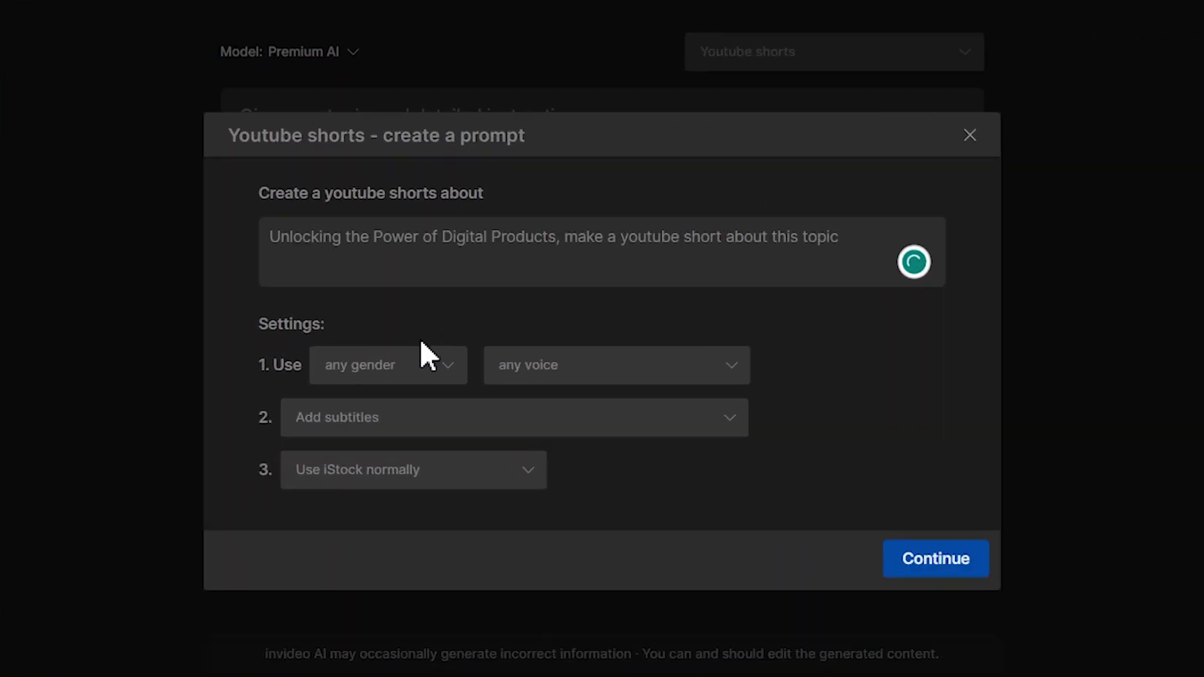
# Step: Leave the narrator gender as any and open the subtitle style options for word-by-word yellow highlighting
pyautogui.click(425, 364)
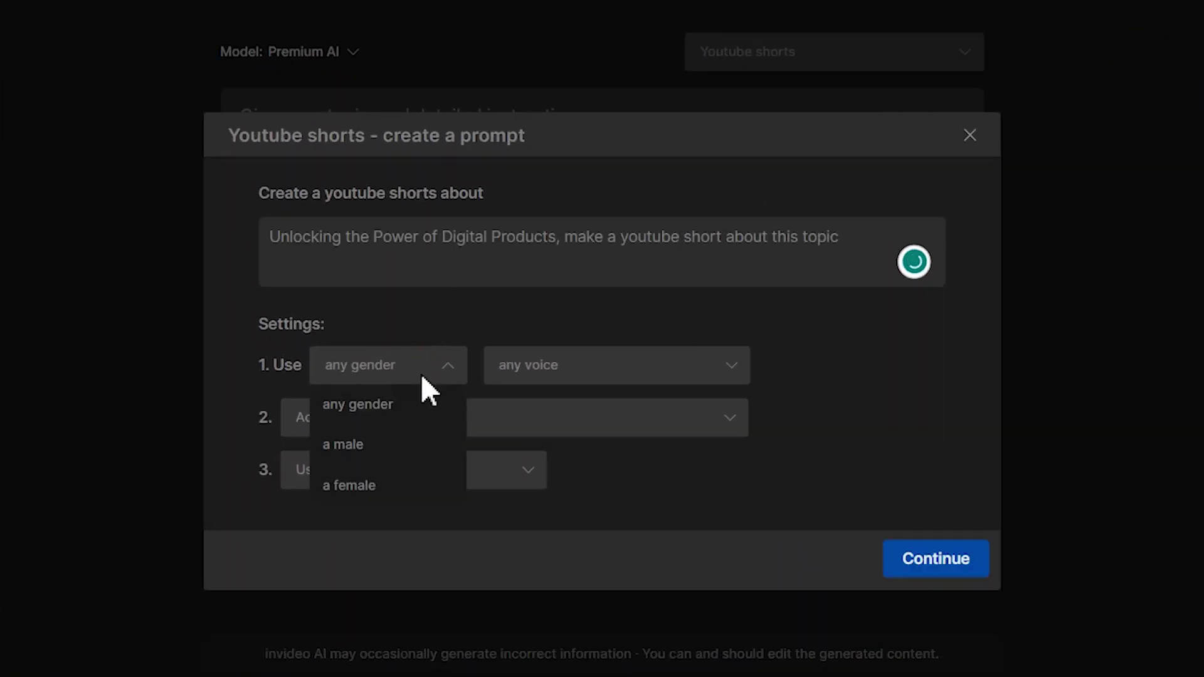
pyautogui.click(407, 401)
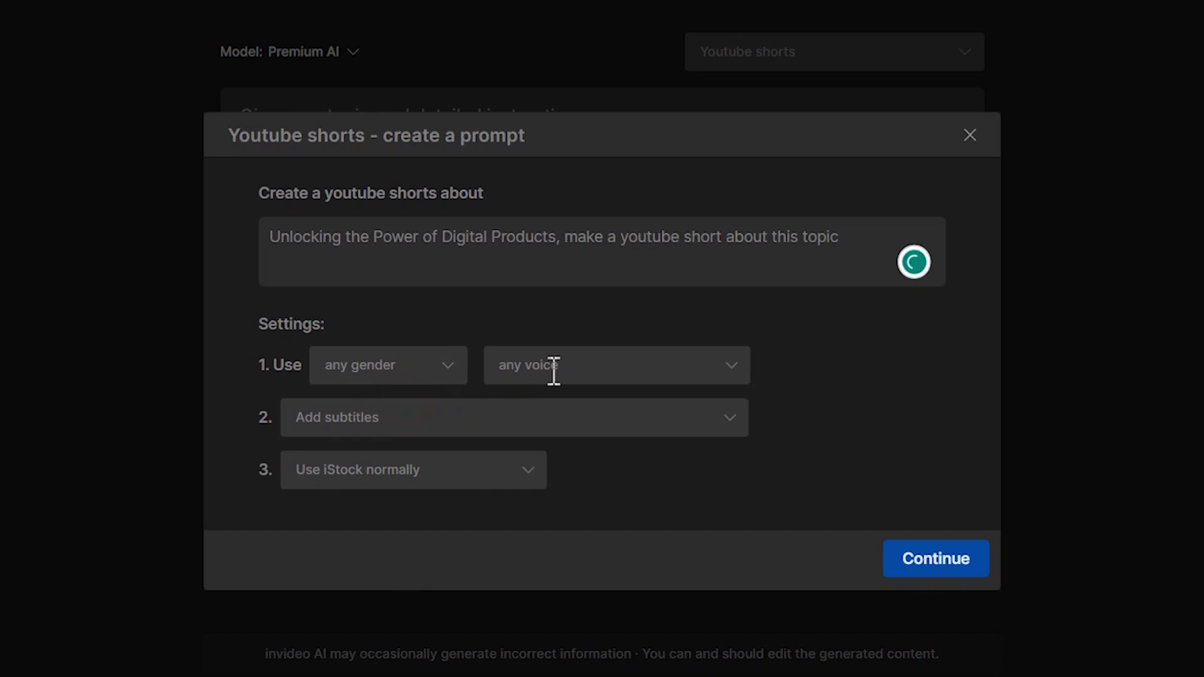
pyautogui.click(437, 415)
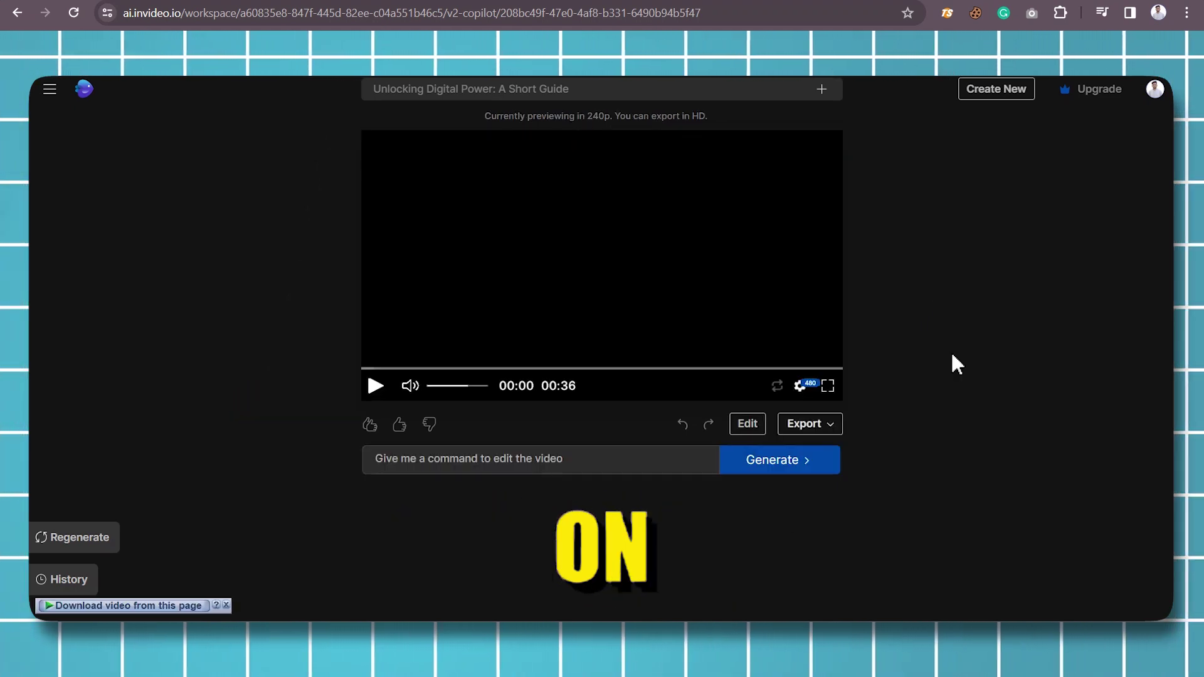
# Step: Check the preview quality options, pause the Unlocking Digital Power short, and open its media editor
pyautogui.click(802, 390)
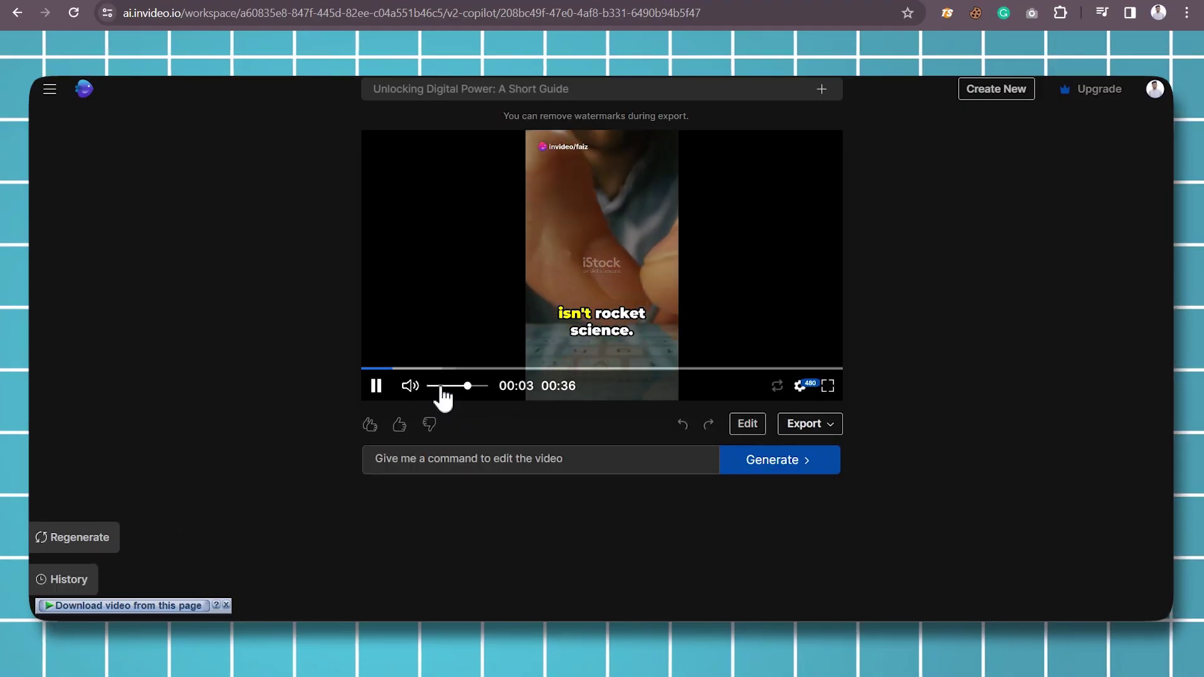
pyautogui.click(376, 386)
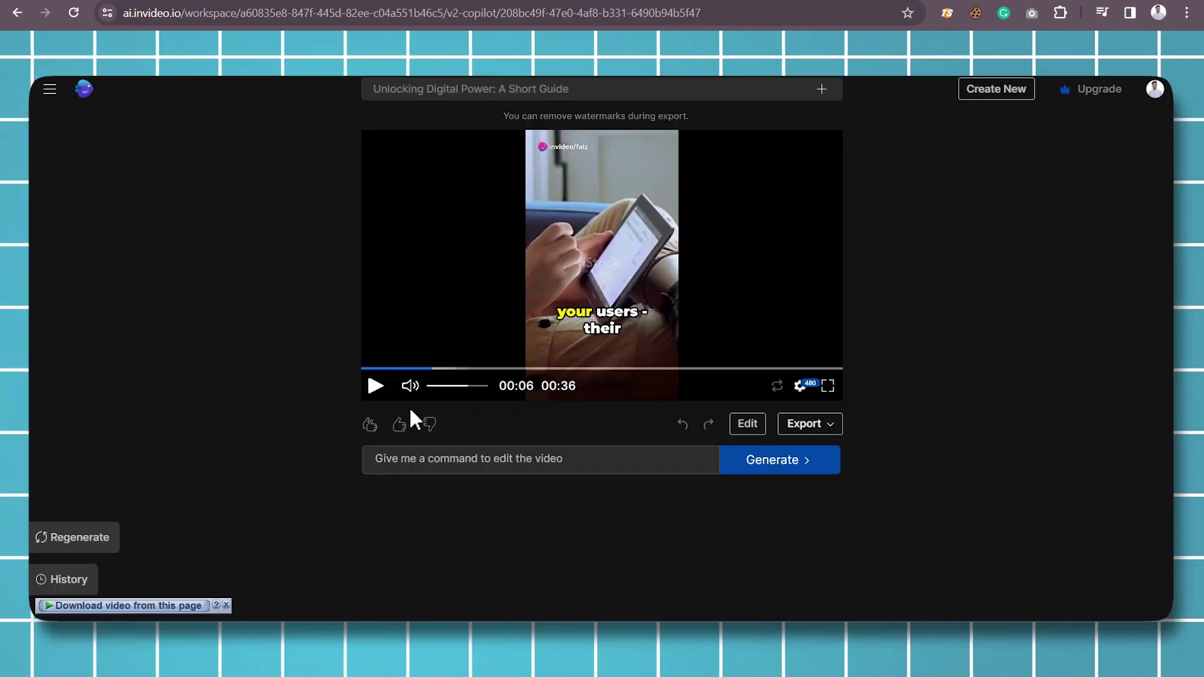
pyautogui.click(747, 424)
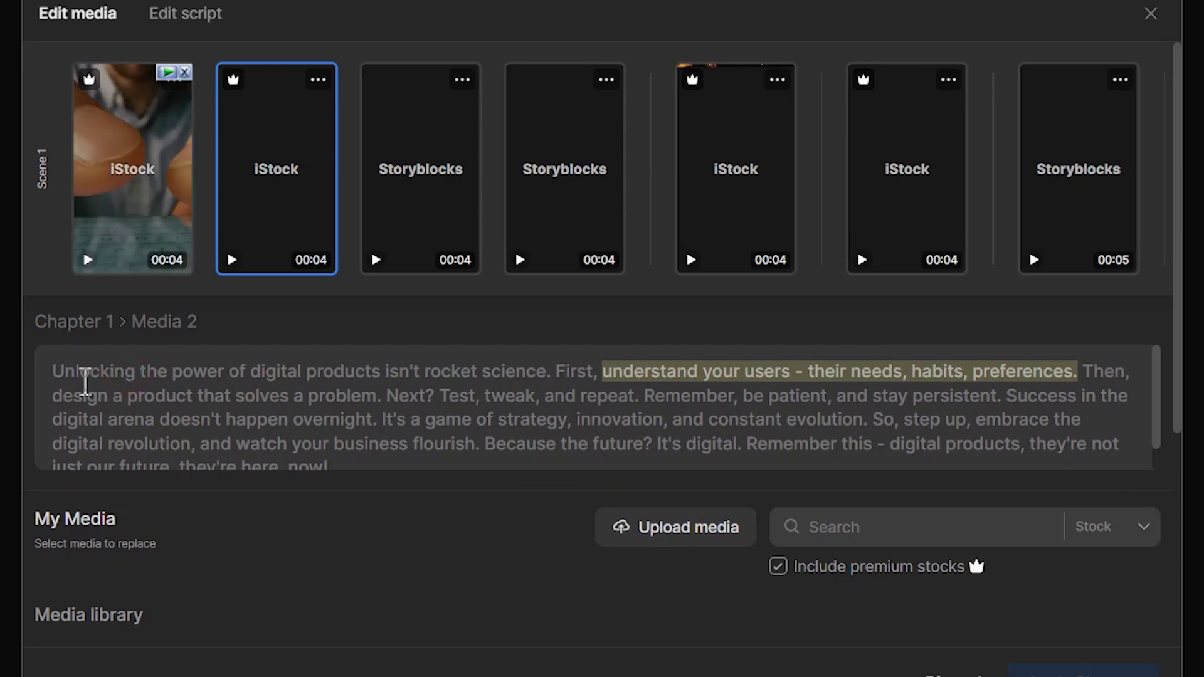
# Step: Select the opening script sentences and scroll through the script's individual lines and overlays
pyautogui.moveTo(380, 378); pyautogui.dragTo(452, 395)
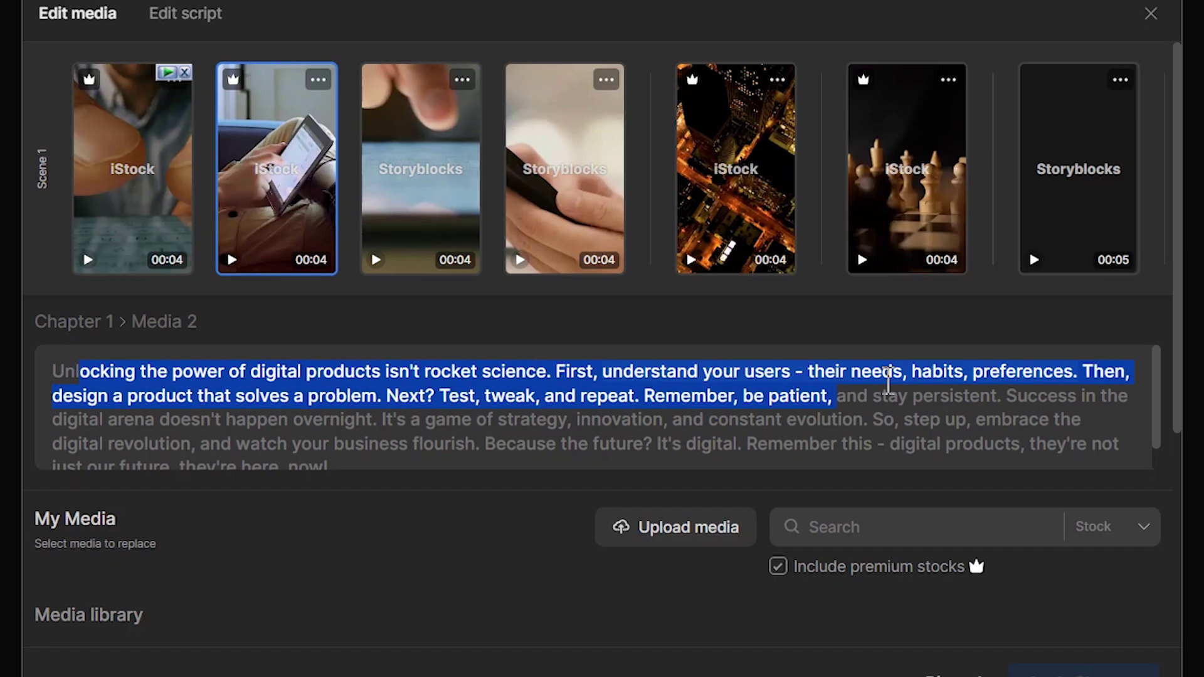
pyautogui.moveTo(887, 379); pyautogui.dragTo(1008, 395)
pyautogui.scroll(-1, 790, 444)
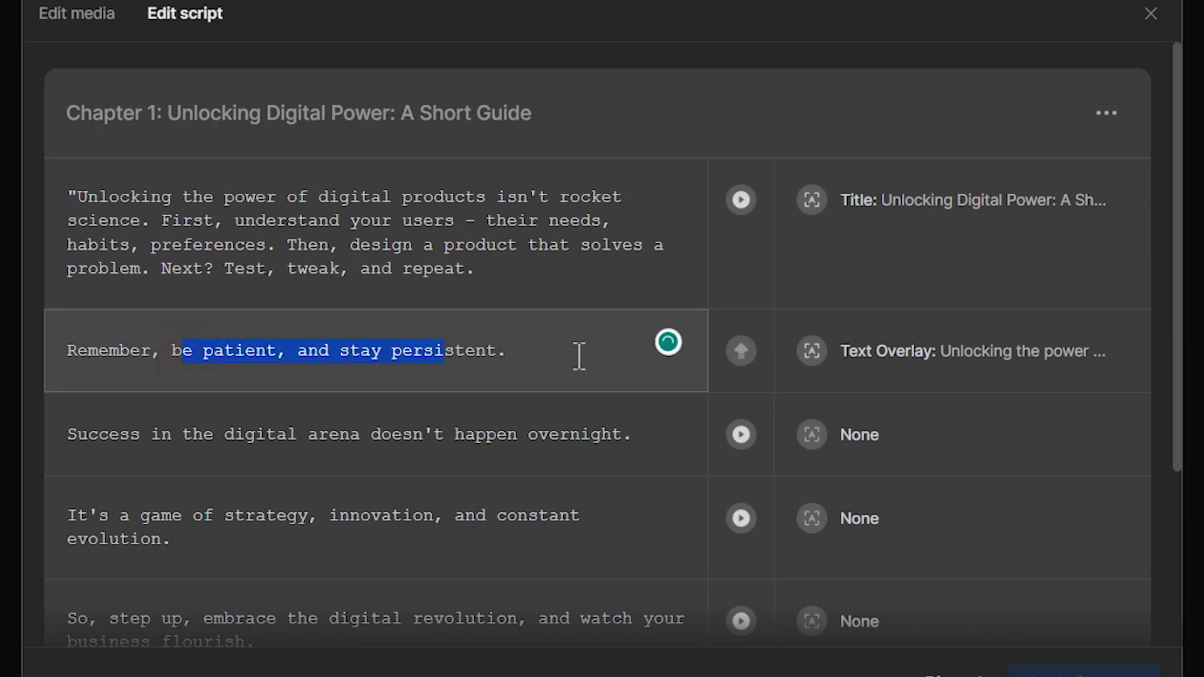
pyautogui.scroll(-1, 509, 395)
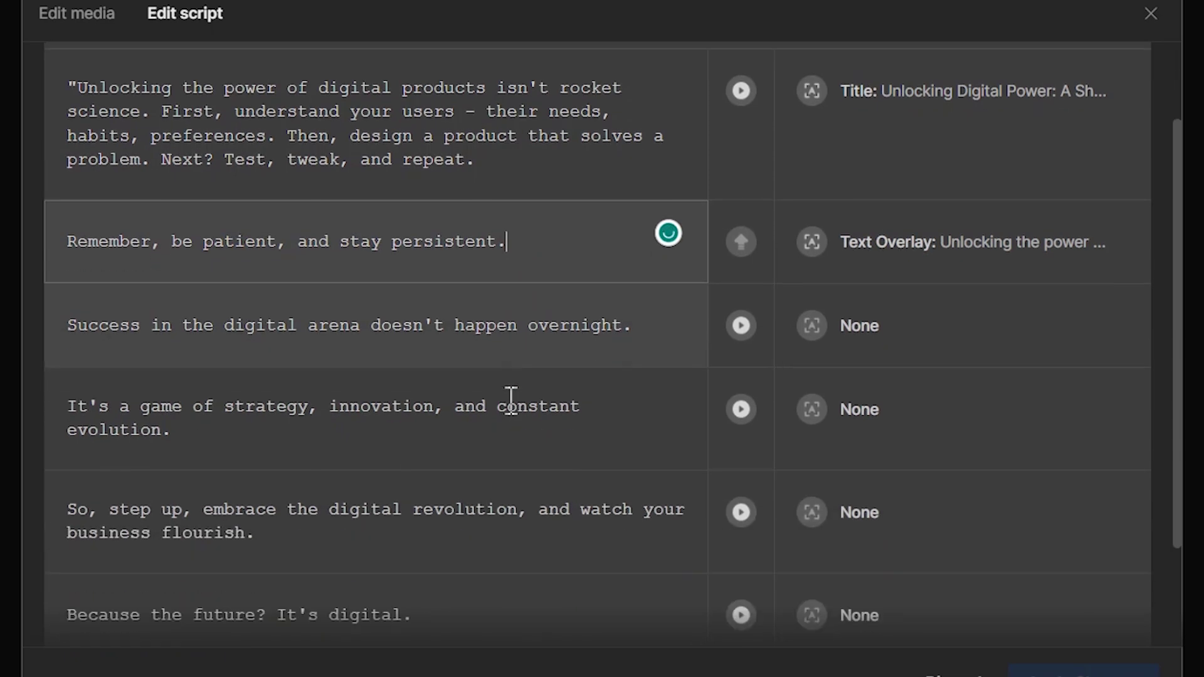
pyautogui.scroll(1, 507, 398)
pyautogui.scroll(-1, 509, 400)
pyautogui.scroll(-1, 511, 401)
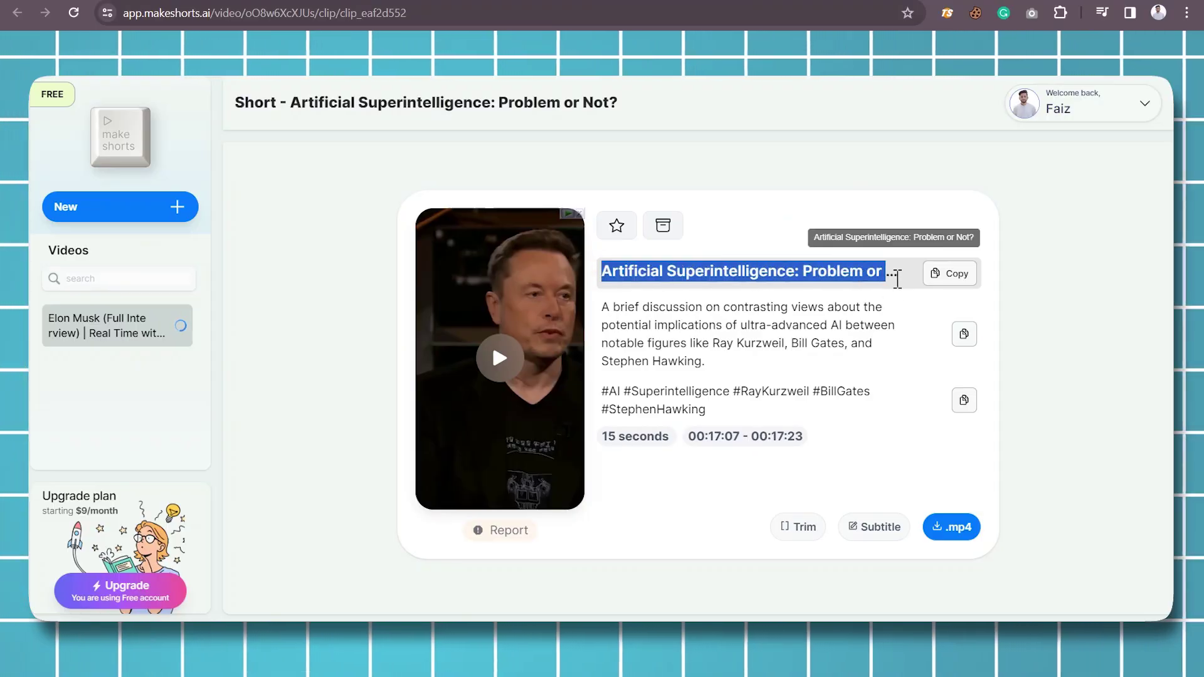
# Step: Select the clip's description and hashtags, play the short, and open its subtitle editor
pyautogui.click(645, 314)
pyautogui.moveTo(602, 309); pyautogui.dragTo(755, 374)
pyautogui.moveTo(601, 391); pyautogui.dragTo(655, 402)
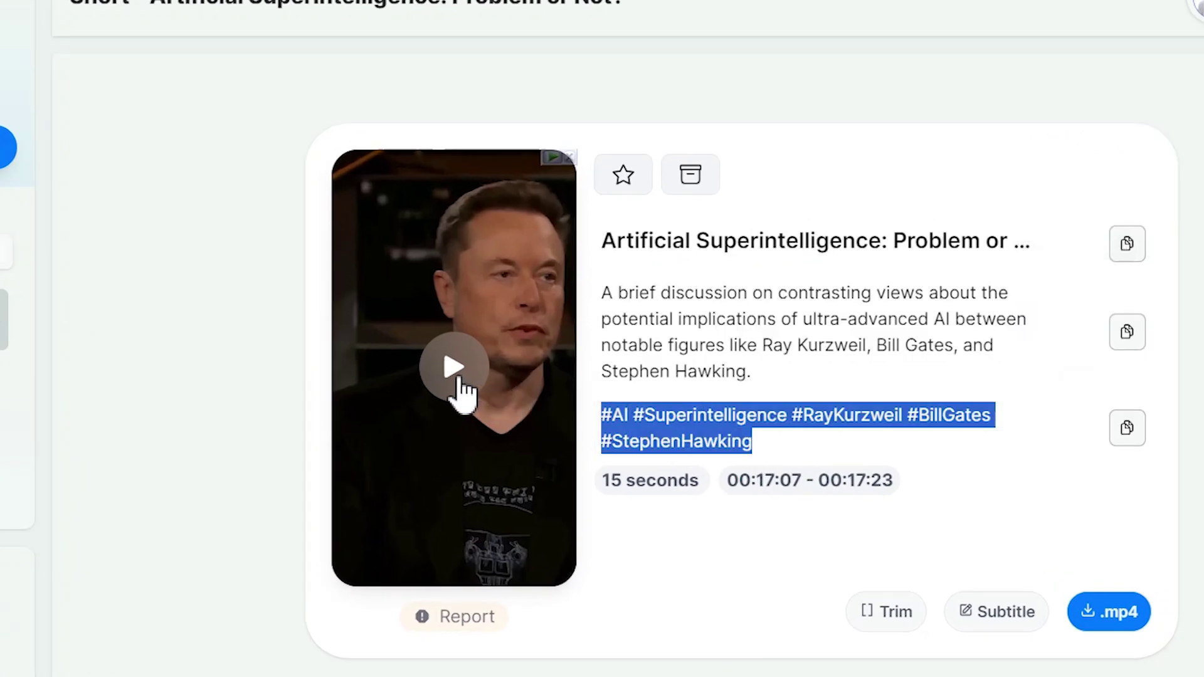
pyautogui.click(456, 378)
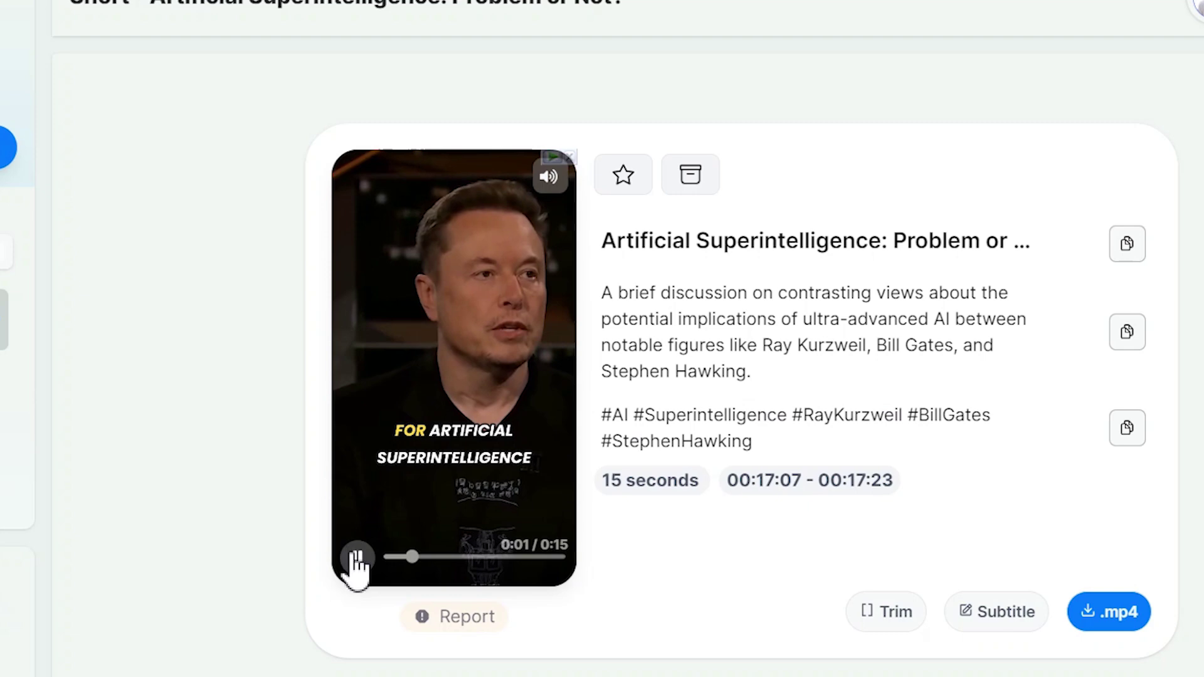
pyautogui.click(991, 619)
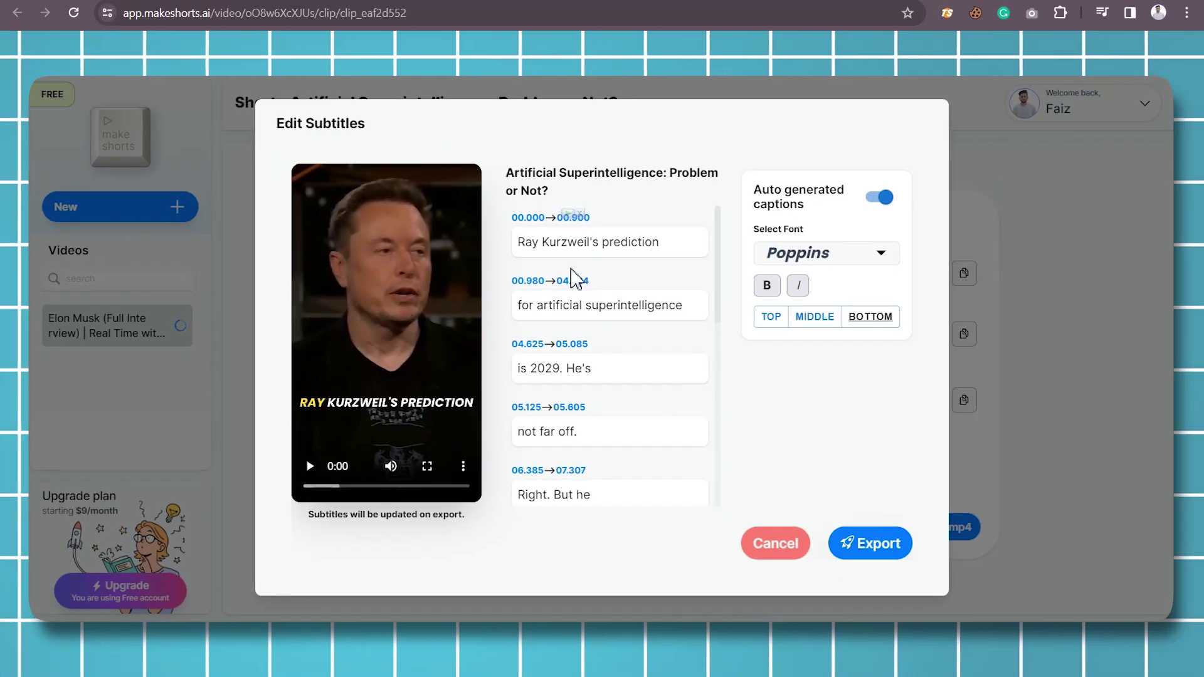
# Step: Scroll through the auto-generated captions and close the subtitle editor without changes
pyautogui.scroll(-3, 573, 277)
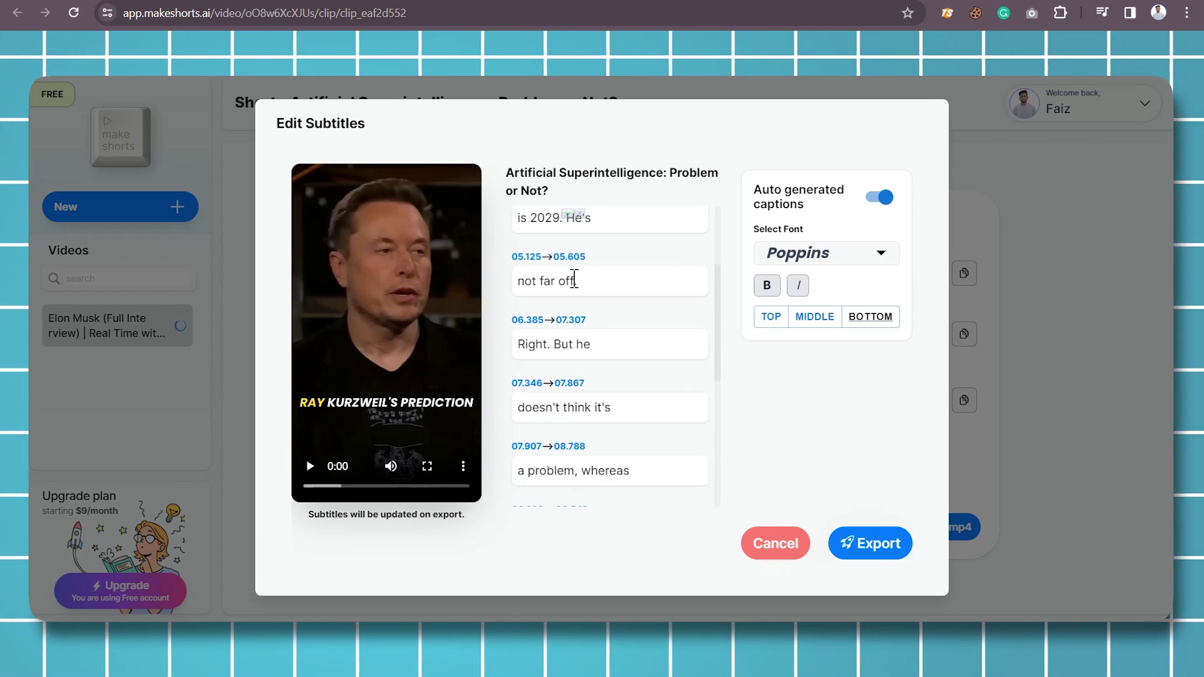
pyautogui.scroll(-5, 574, 279)
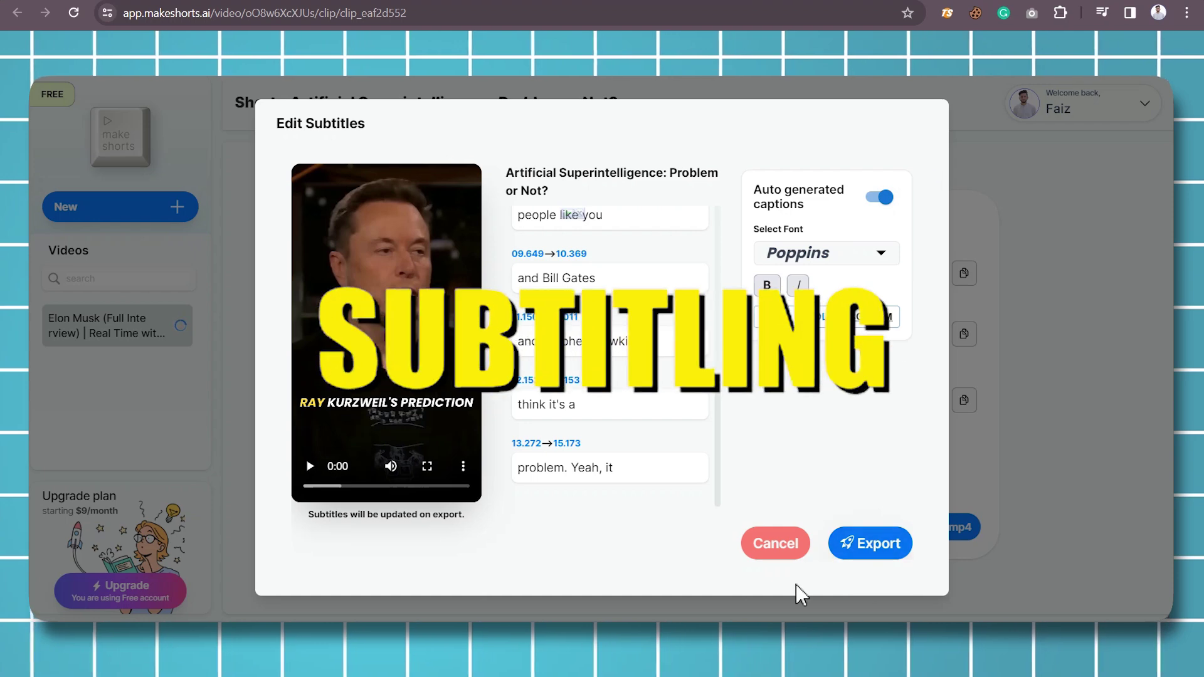
pyautogui.click(776, 552)
# Step: Preview the clip at low resolution, then select the love and work clip's description
pyautogui.click(813, 531)
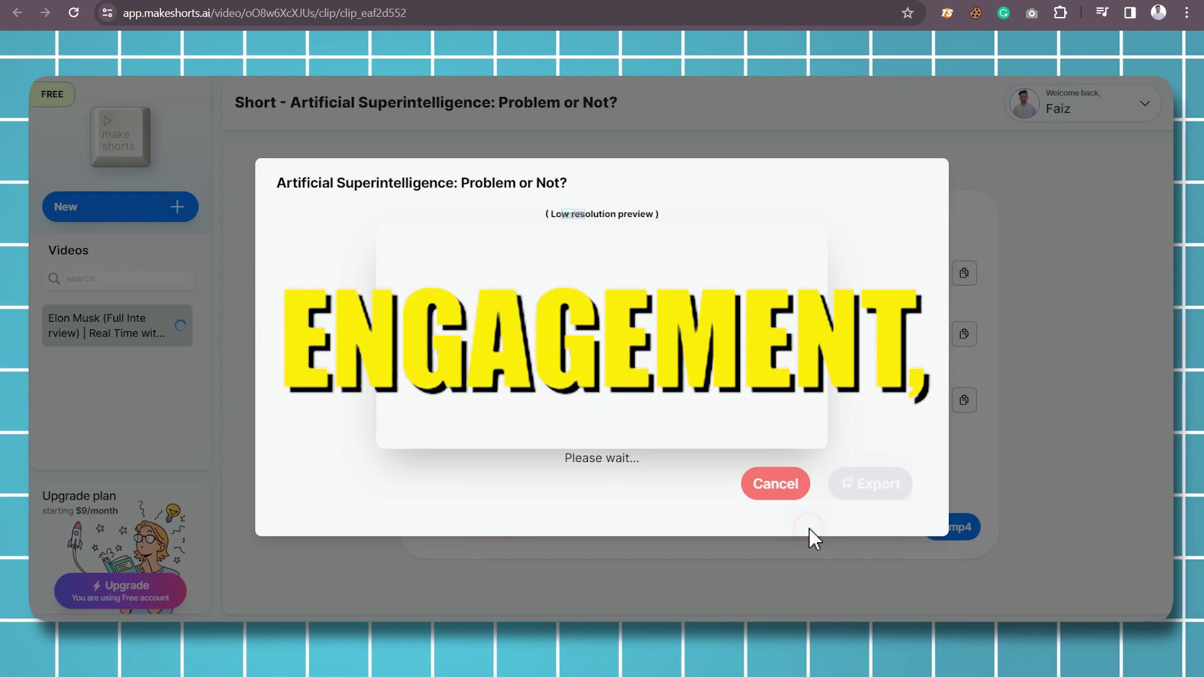
pyautogui.click(765, 486)
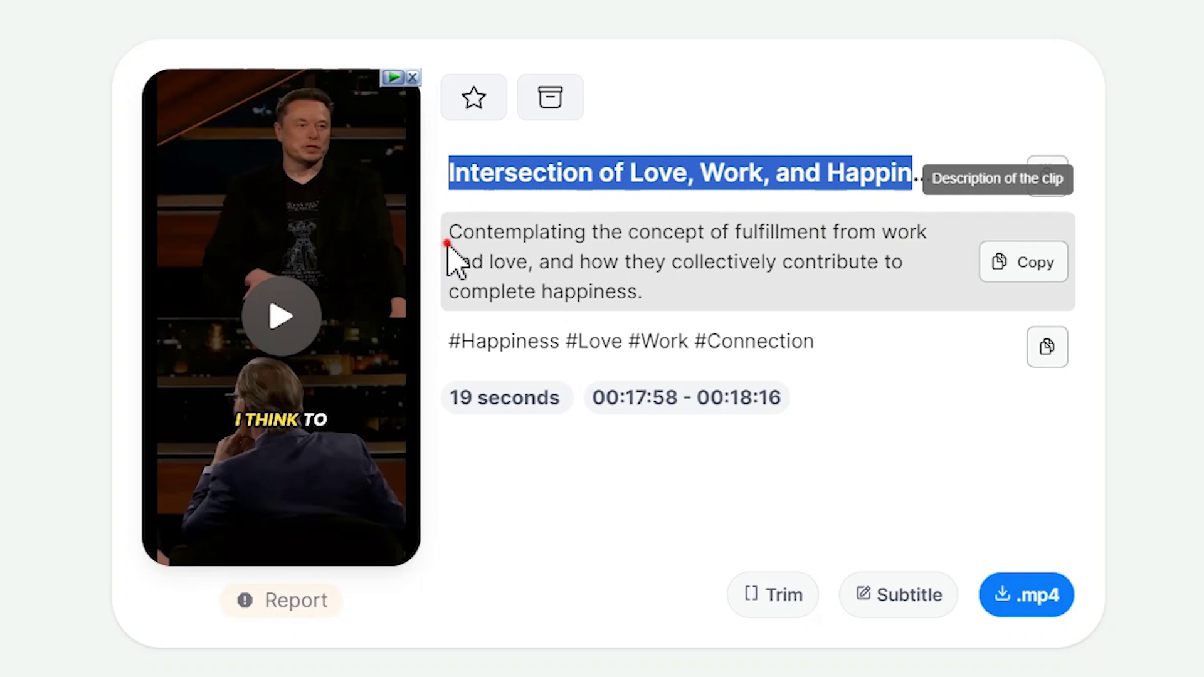
pyautogui.moveTo(447, 245); pyautogui.dragTo(834, 287)
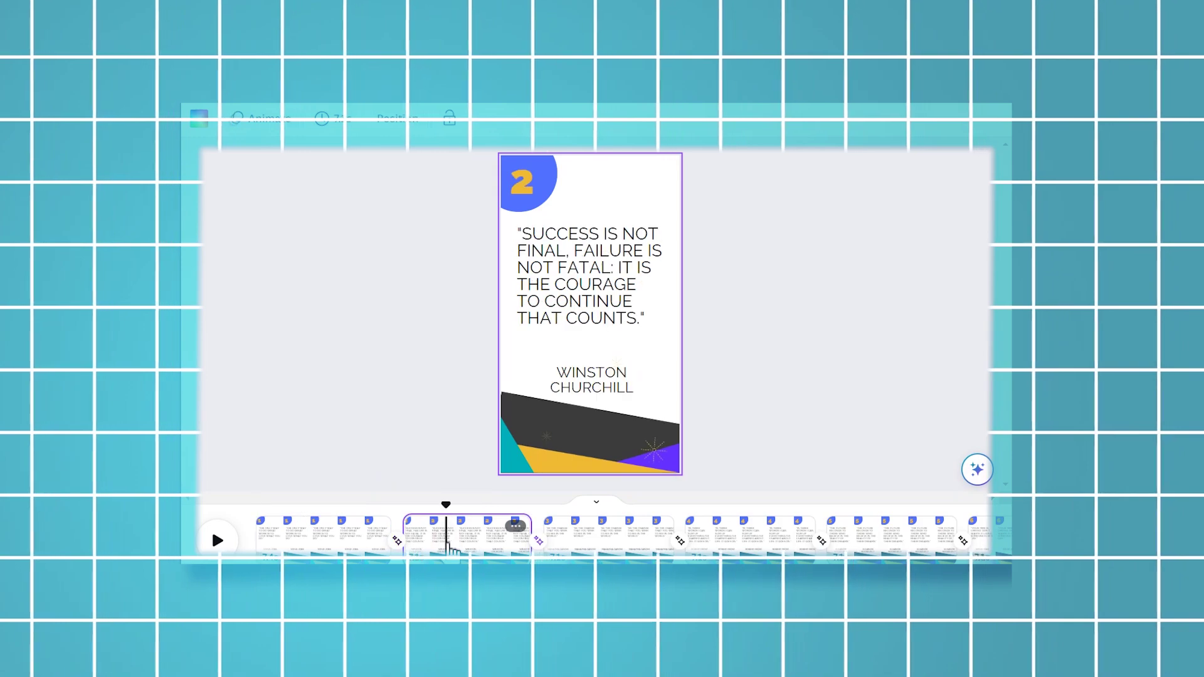
# Step: Play the bulk-created quote video from page 1
pyautogui.click(217, 540)
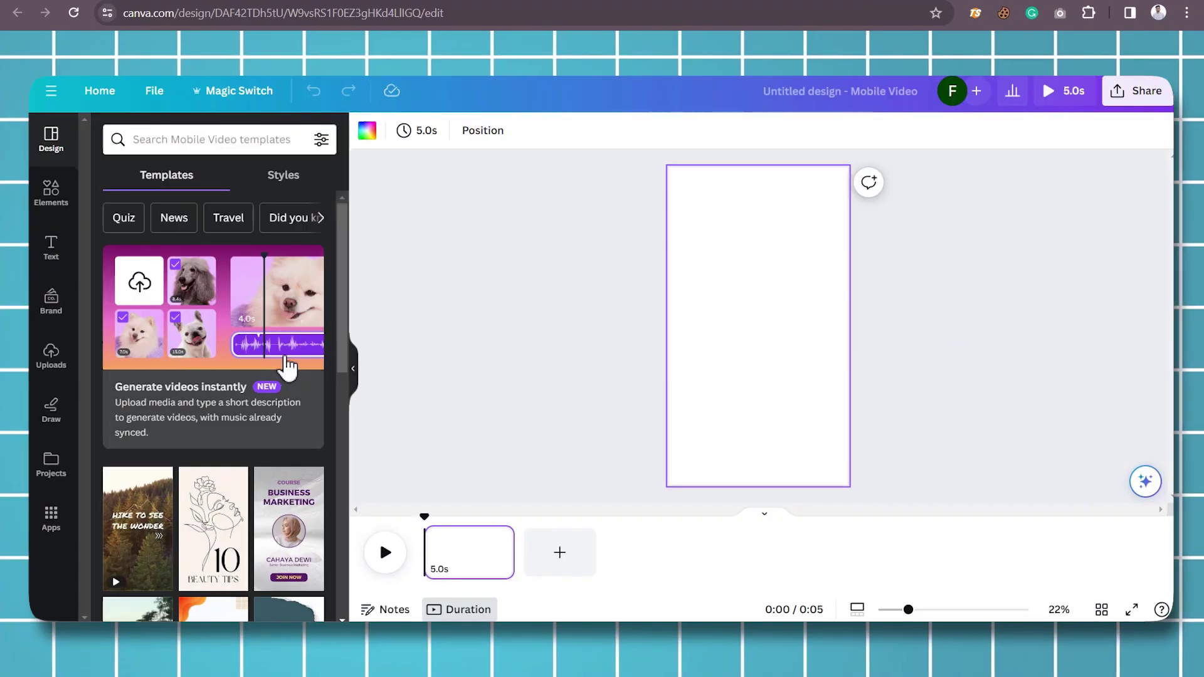
pyautogui.scroll(-5, 289, 376)
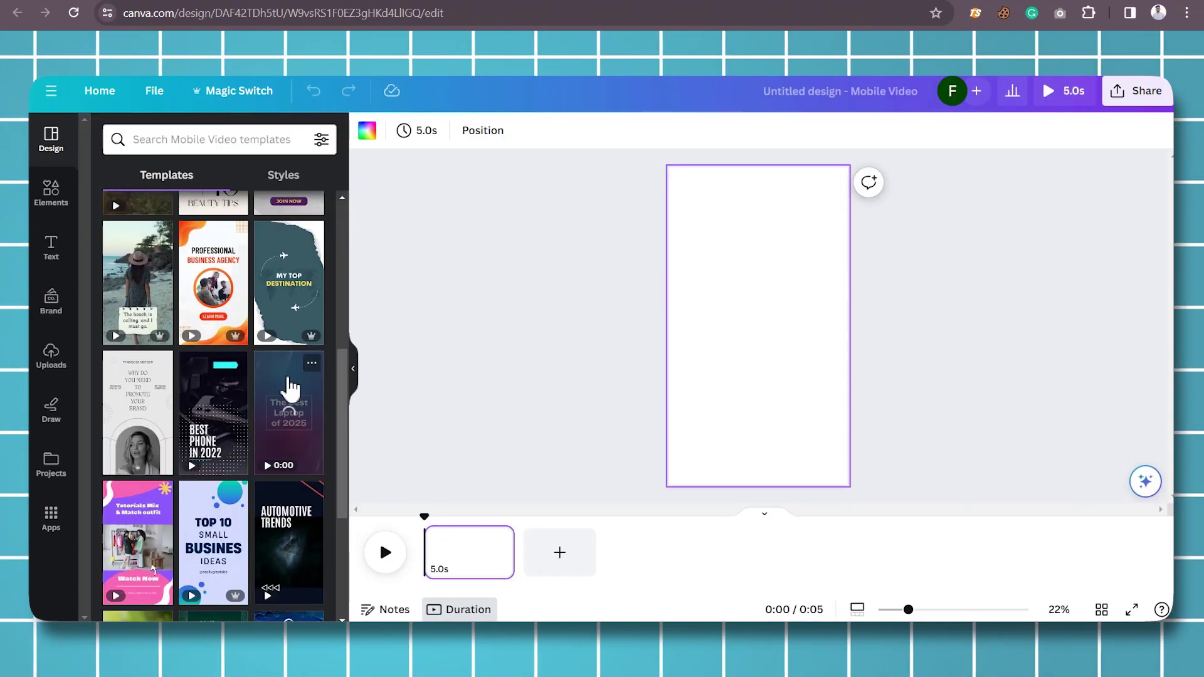
# Step: Apply the Best Business Investment template pages to the new Mobile Video design
pyautogui.scroll(-3, 229, 437)
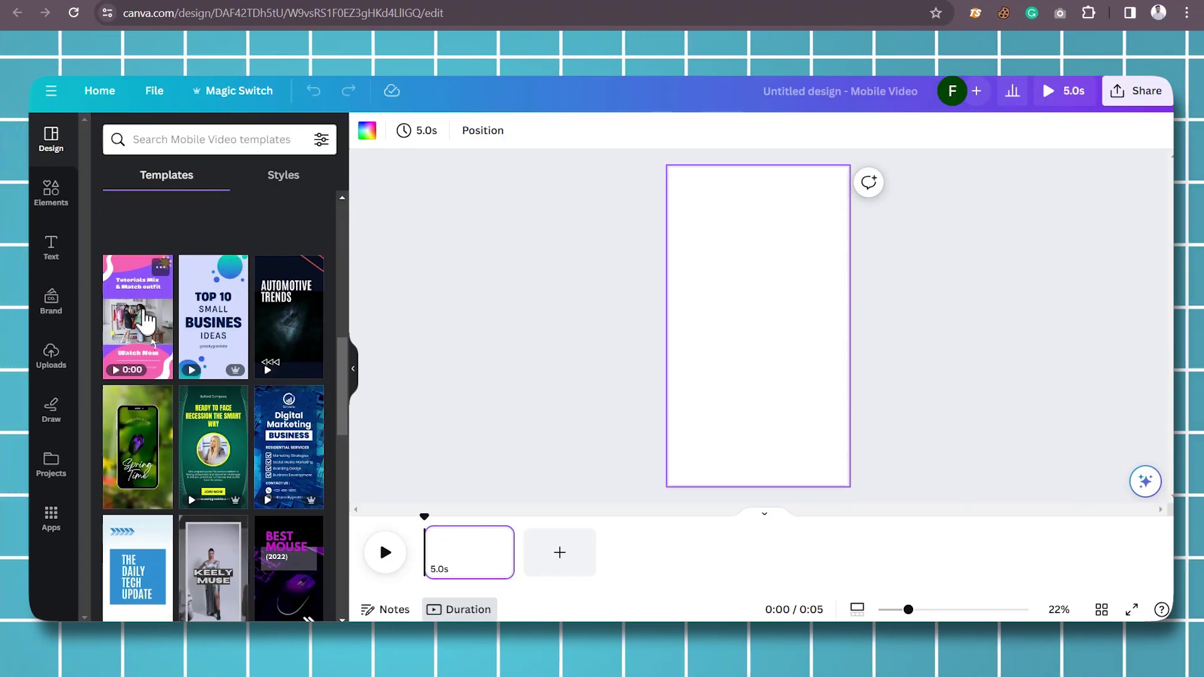
pyautogui.click(191, 339)
pyautogui.scroll(-10, 242, 424)
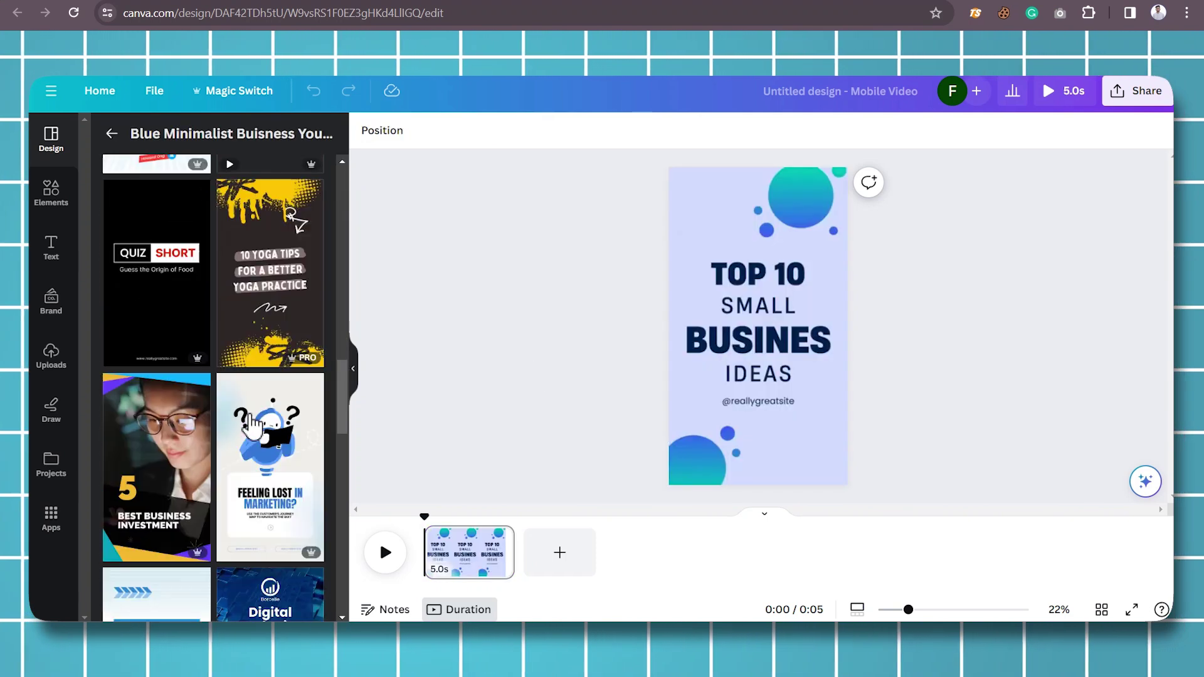
pyautogui.click(181, 415)
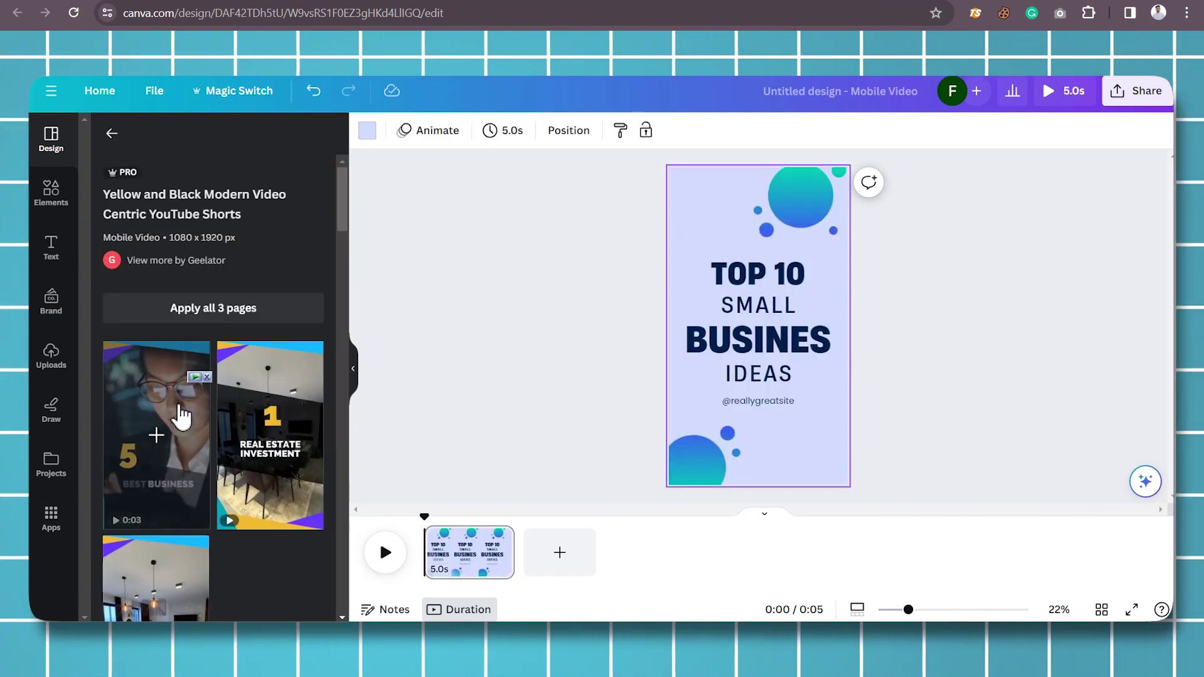
pyautogui.click(221, 309)
pyautogui.scroll(-4, 223, 401)
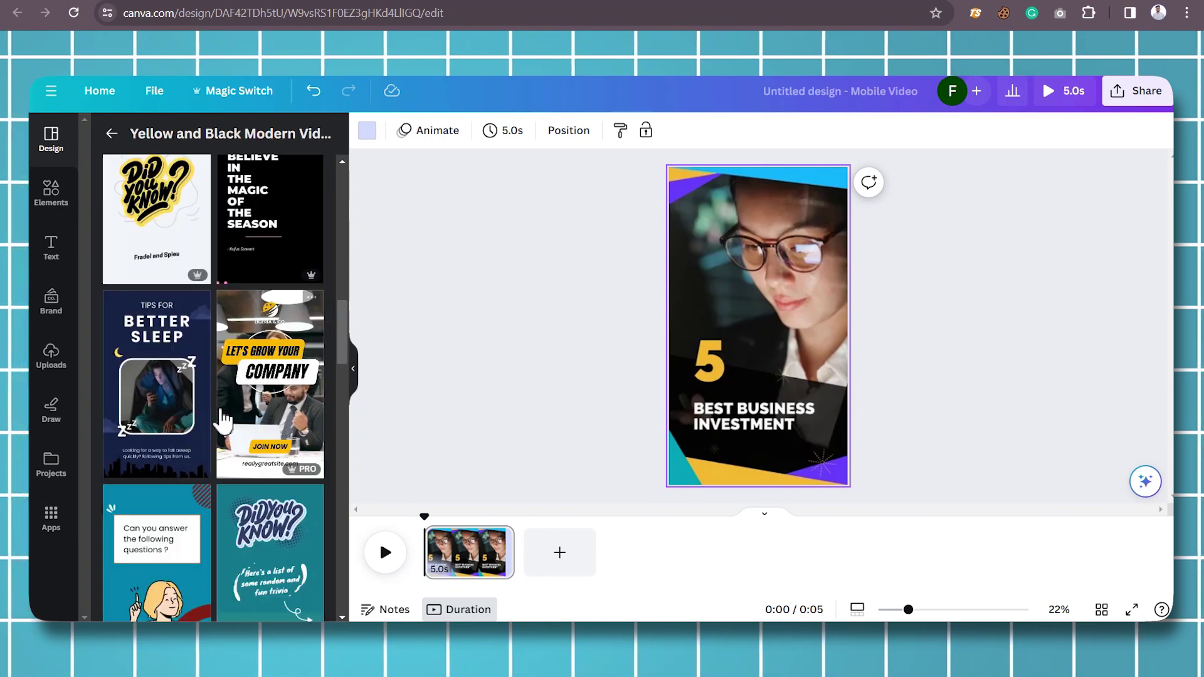
pyautogui.moveTo(356, 440); pyautogui.dragTo(354, 466)
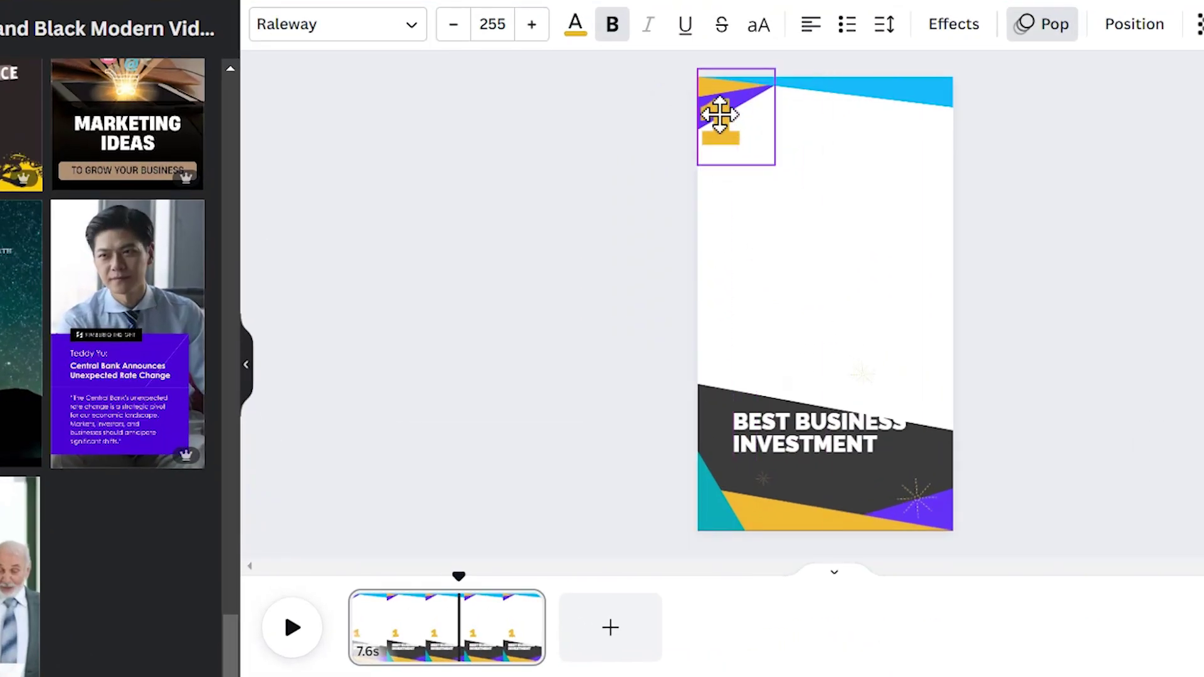
# Step: Place a blue circle shape behind the number 1 and start Bulk create
pyautogui.click(843, 132)
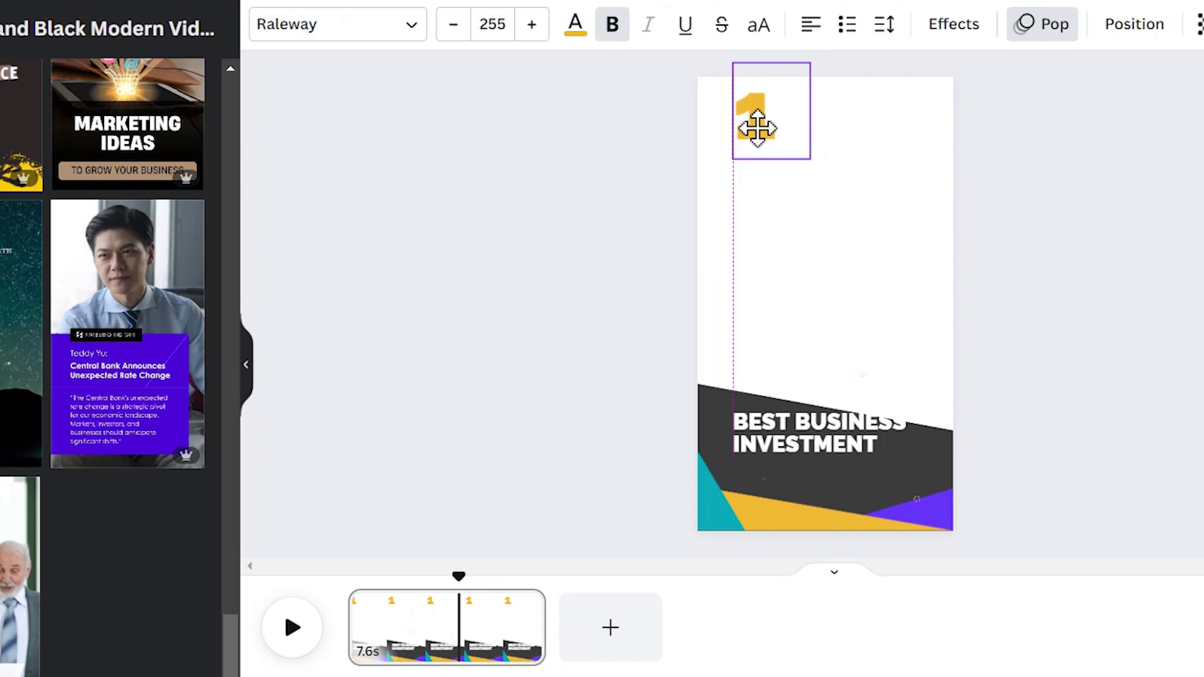
pyautogui.click(25, 28)
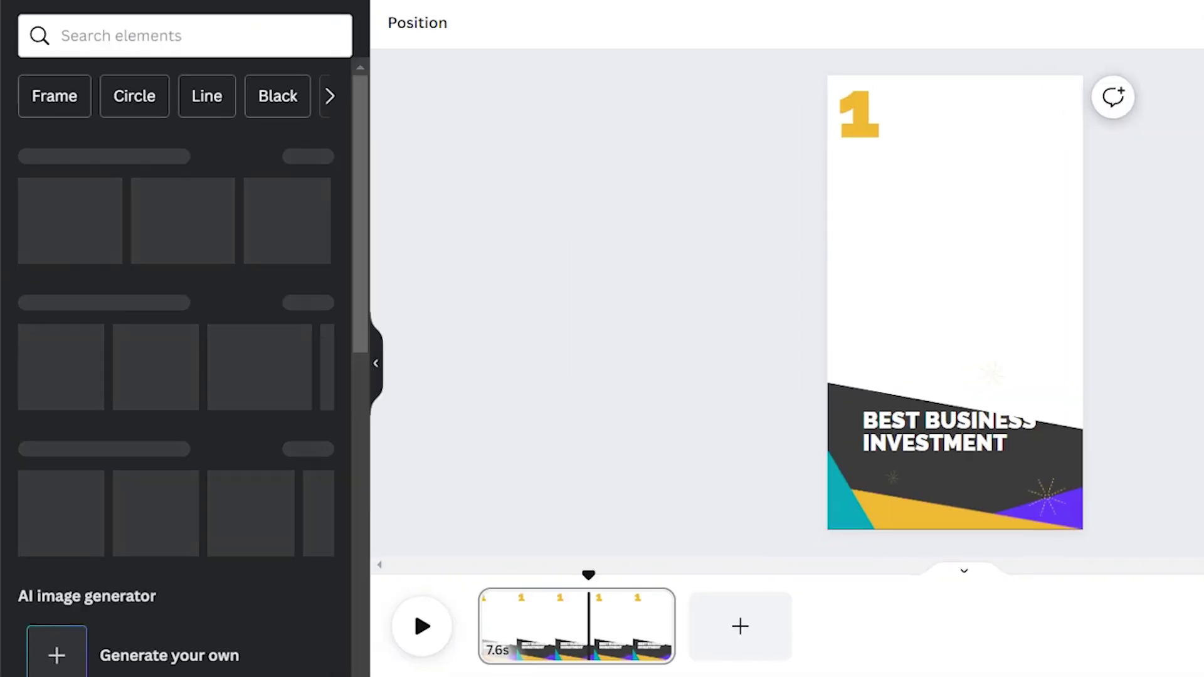
pyautogui.click(323, 207)
pyautogui.moveTo(49, 207); pyautogui.dragTo(862, 119)
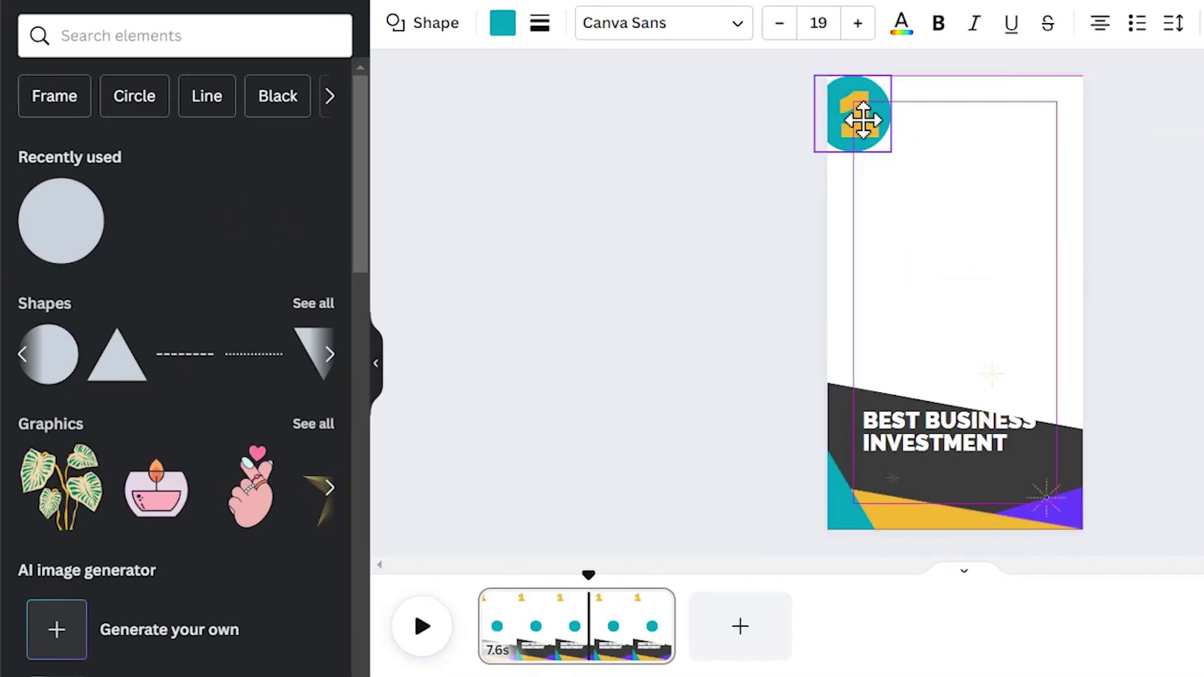
pyautogui.click(506, 25)
pyautogui.click(859, 132)
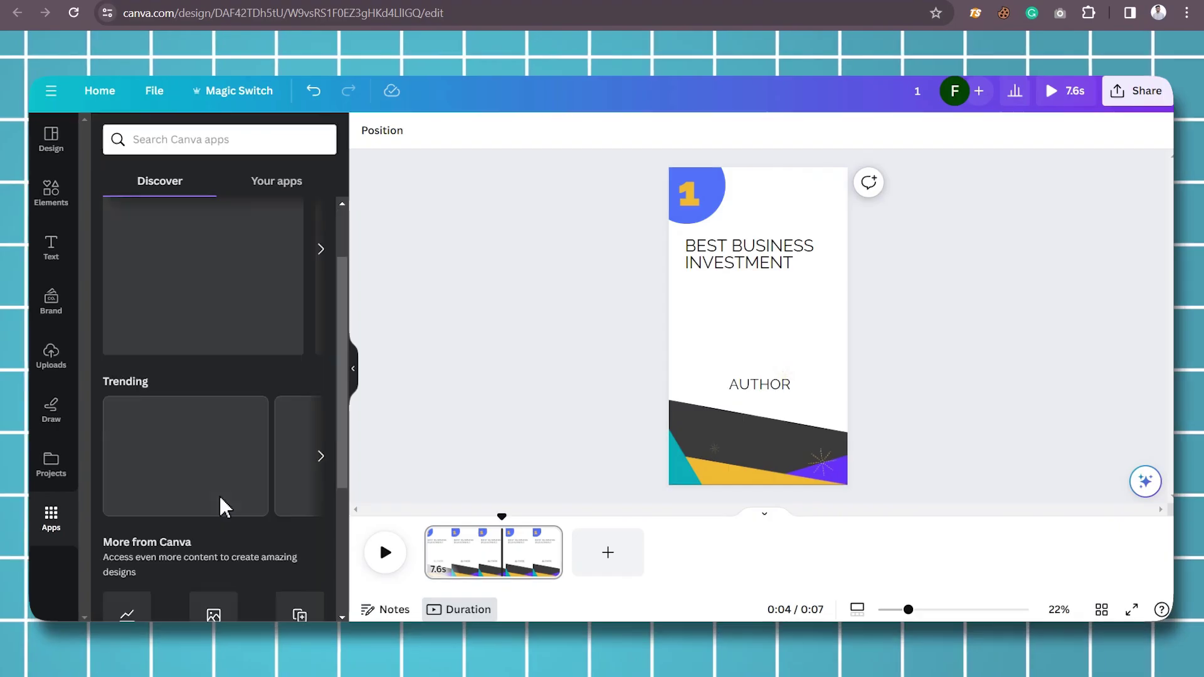
pyautogui.scroll(-3, 221, 502)
pyautogui.click(305, 494)
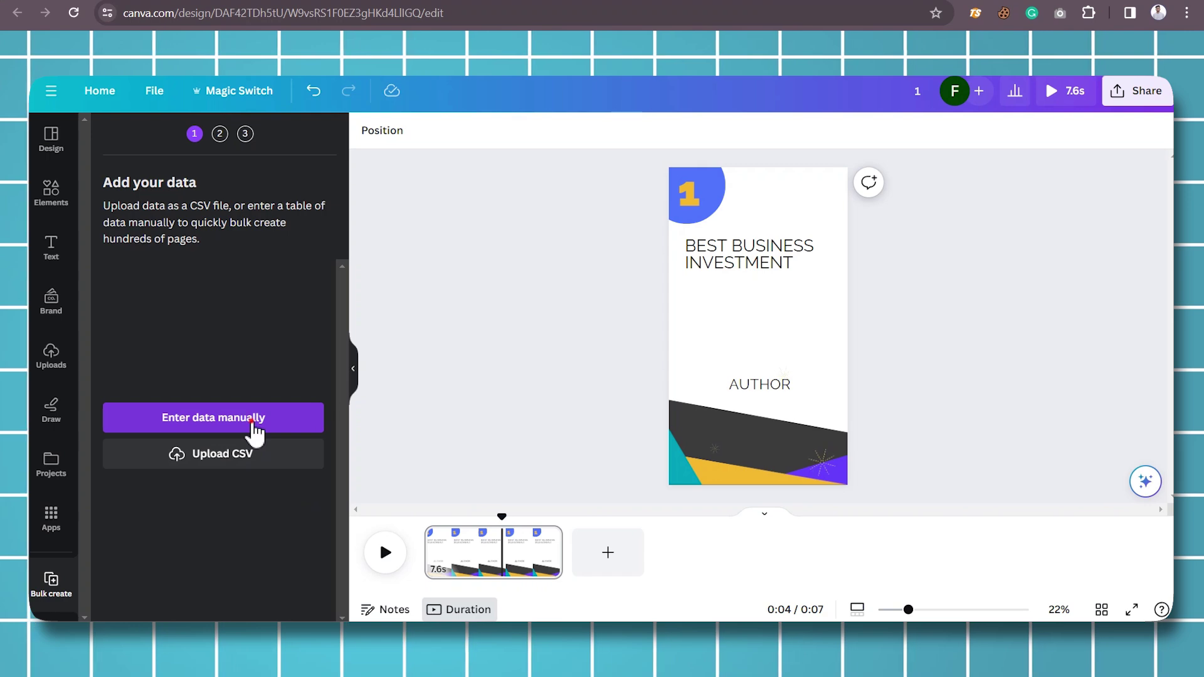
# Step: Replace the sample bulk table with the pasted Serial No, Actual Quote and Author data
pyautogui.click(254, 427)
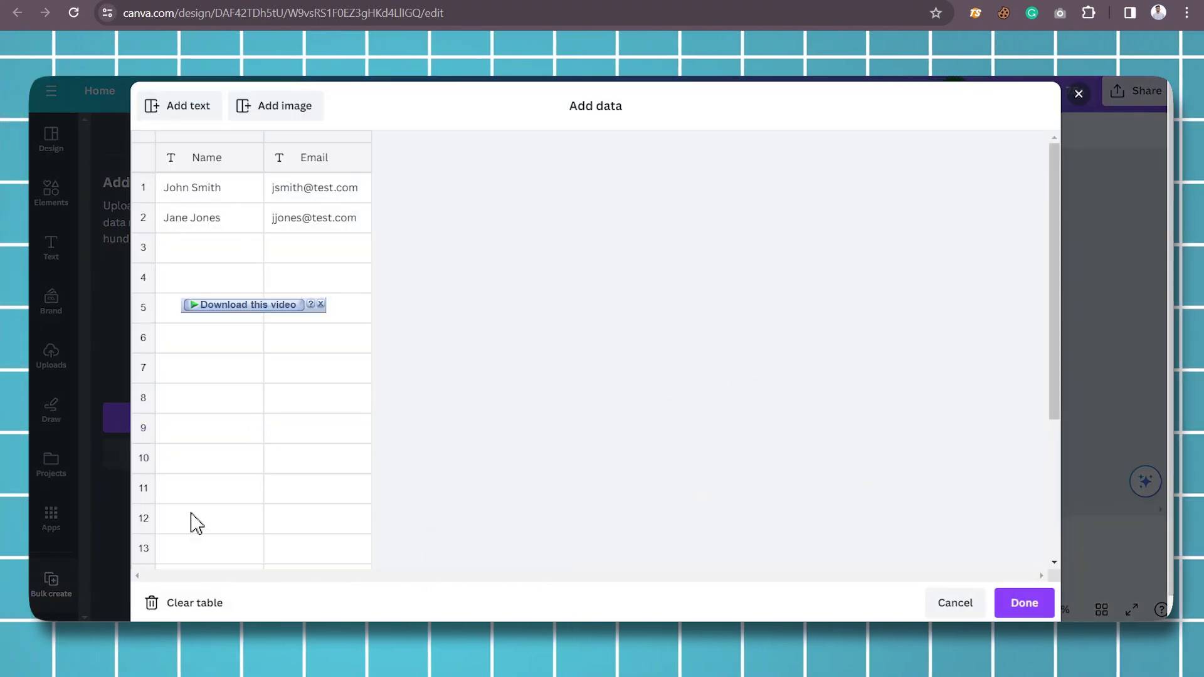
pyautogui.click(194, 603)
pyautogui.hotkey('ctrl', 'v')
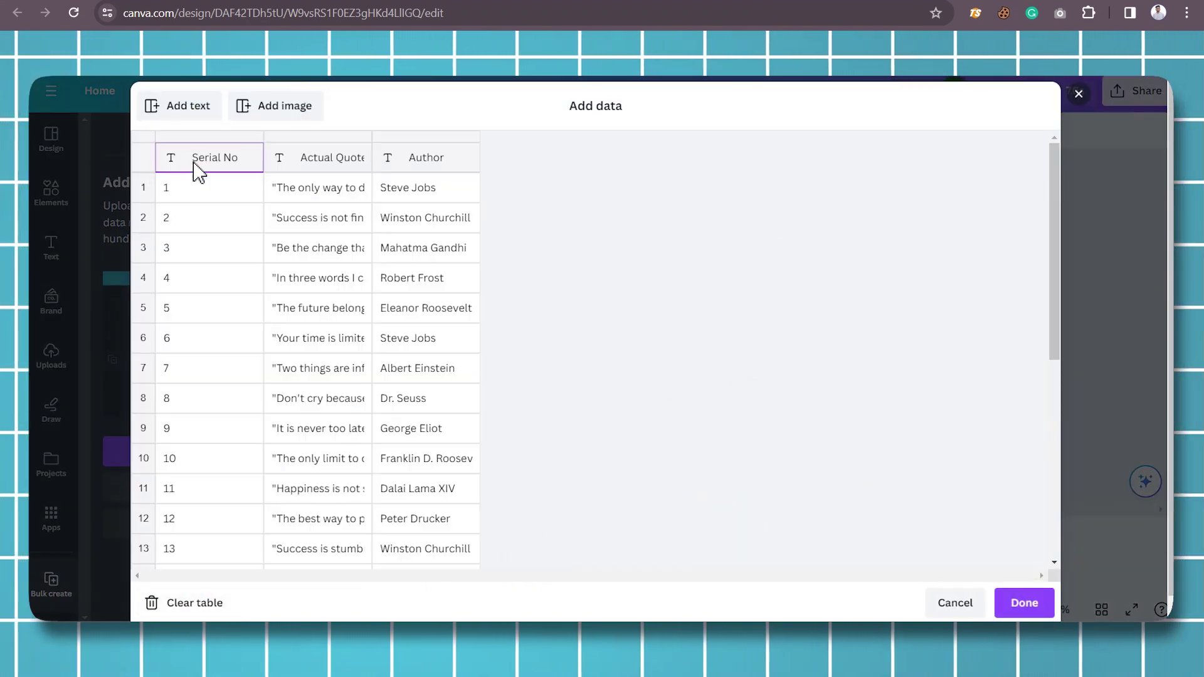
pyautogui.scroll(-2, 530, 404)
pyautogui.scroll(5, 530, 405)
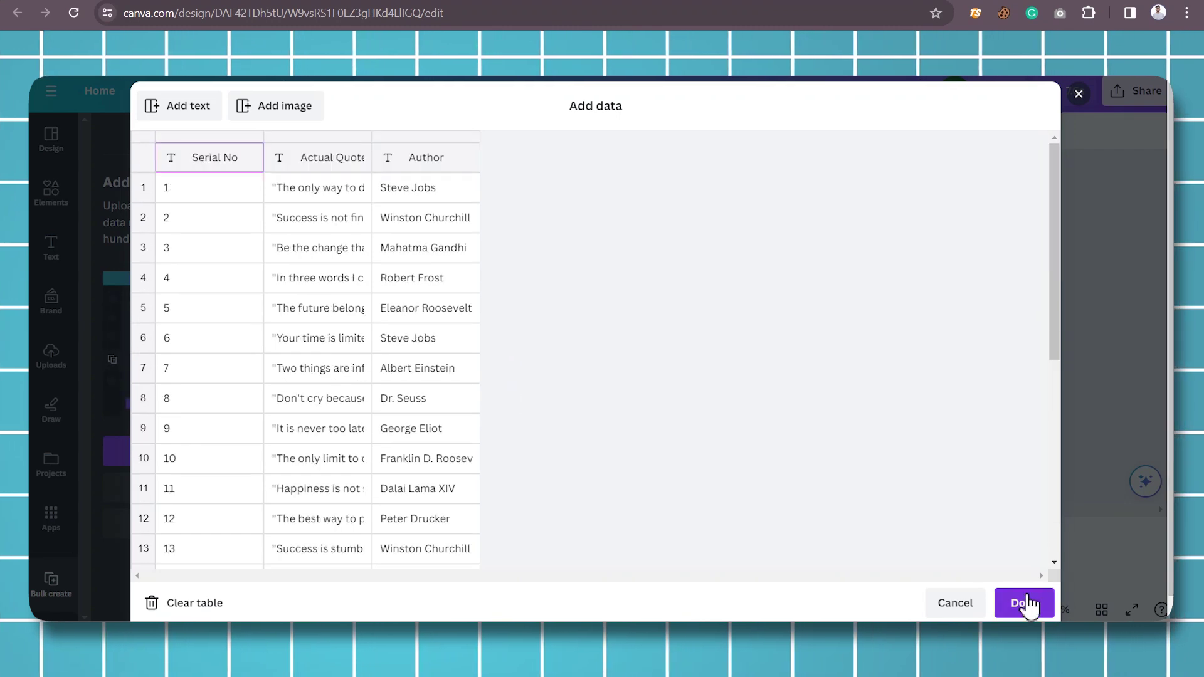
pyautogui.click(1022, 603)
# Step: Connect the heading to the Actual Quote field, generate the pages, and play them back
pyautogui.rightClick(707, 257)
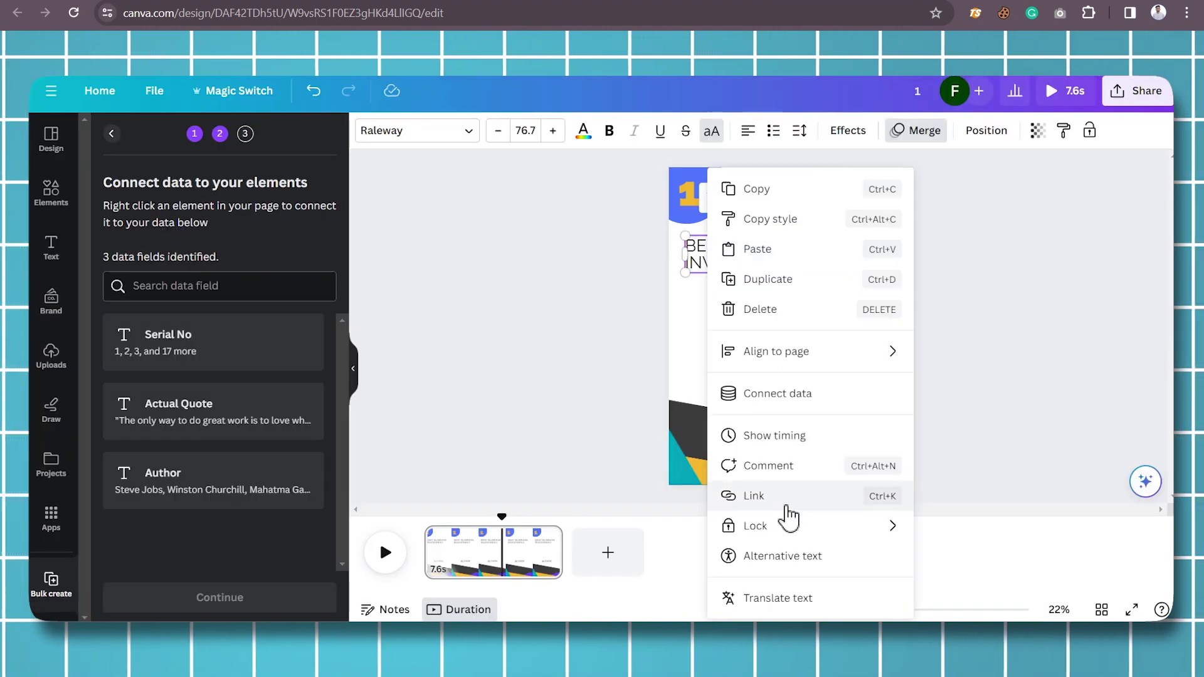
pyautogui.click(778, 393)
pyautogui.click(809, 403)
pyautogui.click(219, 597)
pyautogui.scroll(-5, 264, 442)
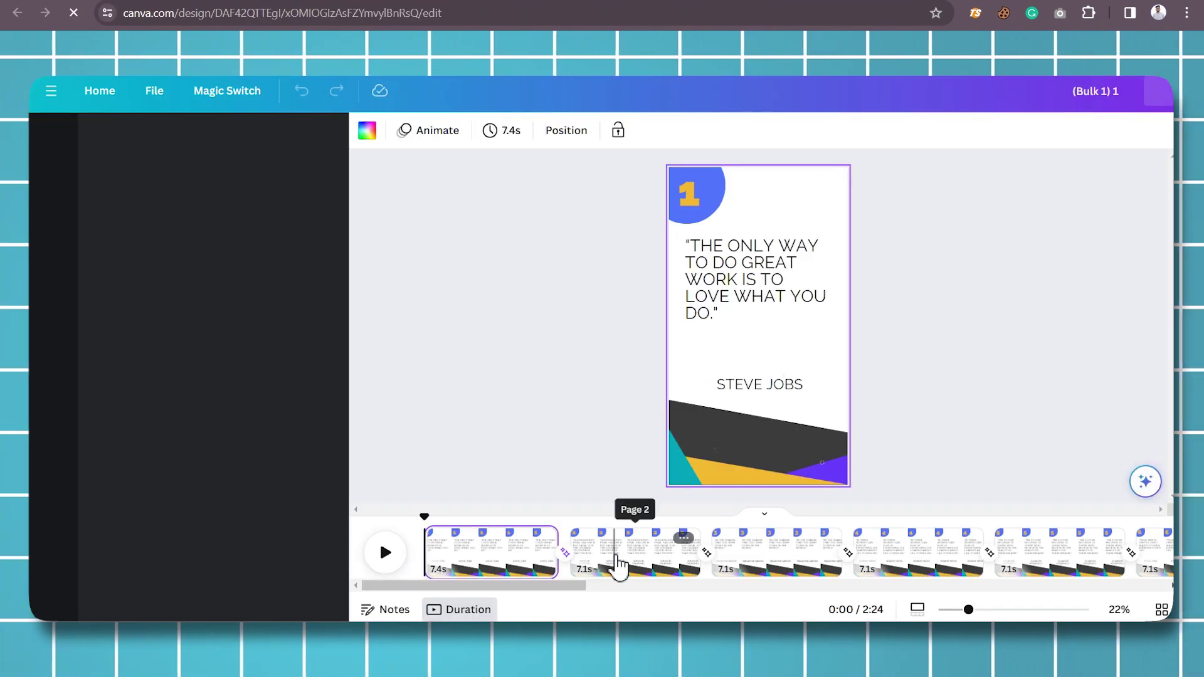
pyautogui.click(386, 553)
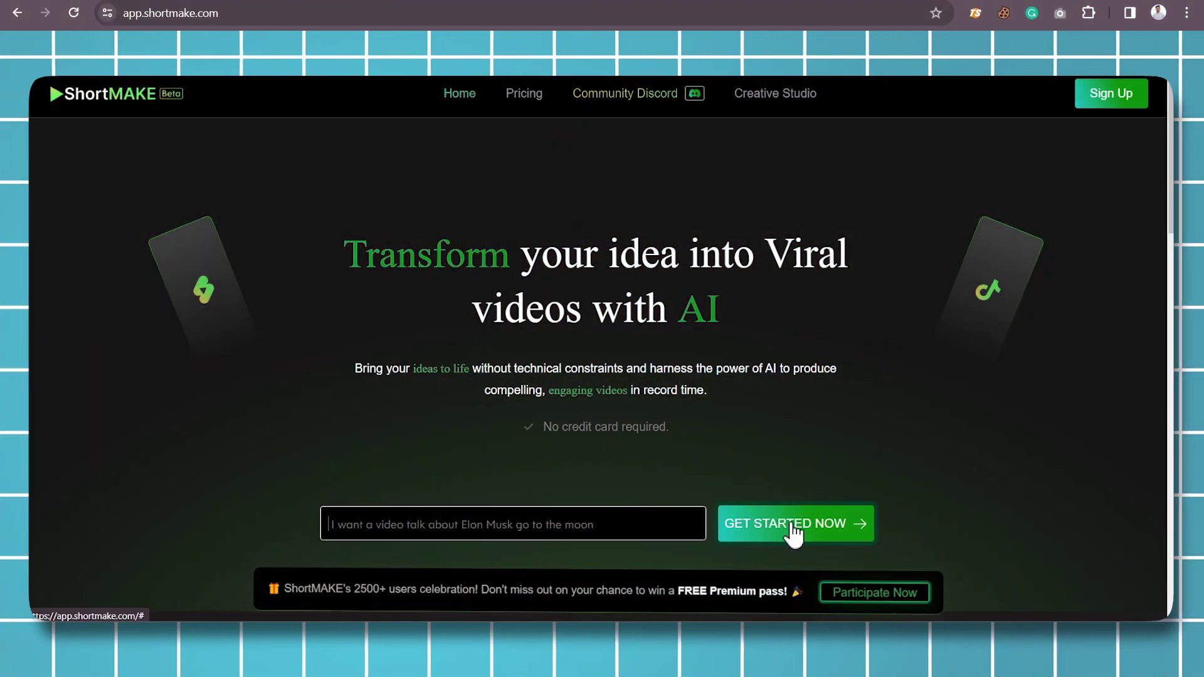
# Step: Start a new laptop video, set the script language to US English, and generate the script
pyautogui.click(793, 527)
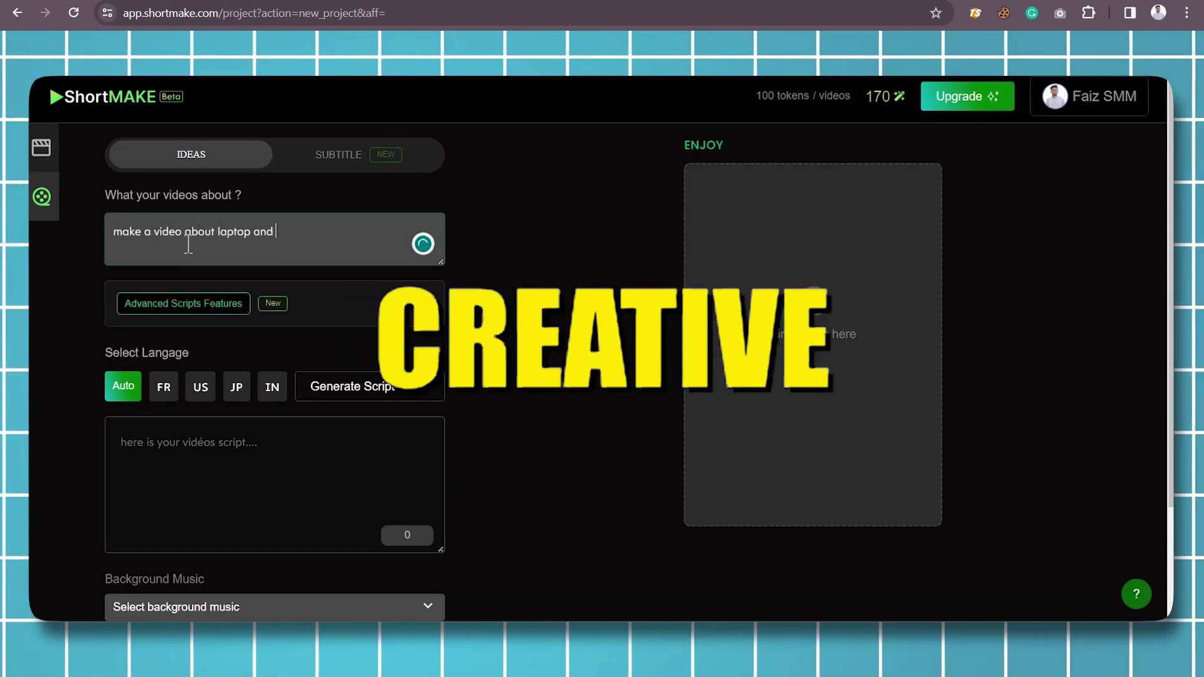
pyautogui.click(309, 323)
pyautogui.scroll(-5, 244, 401)
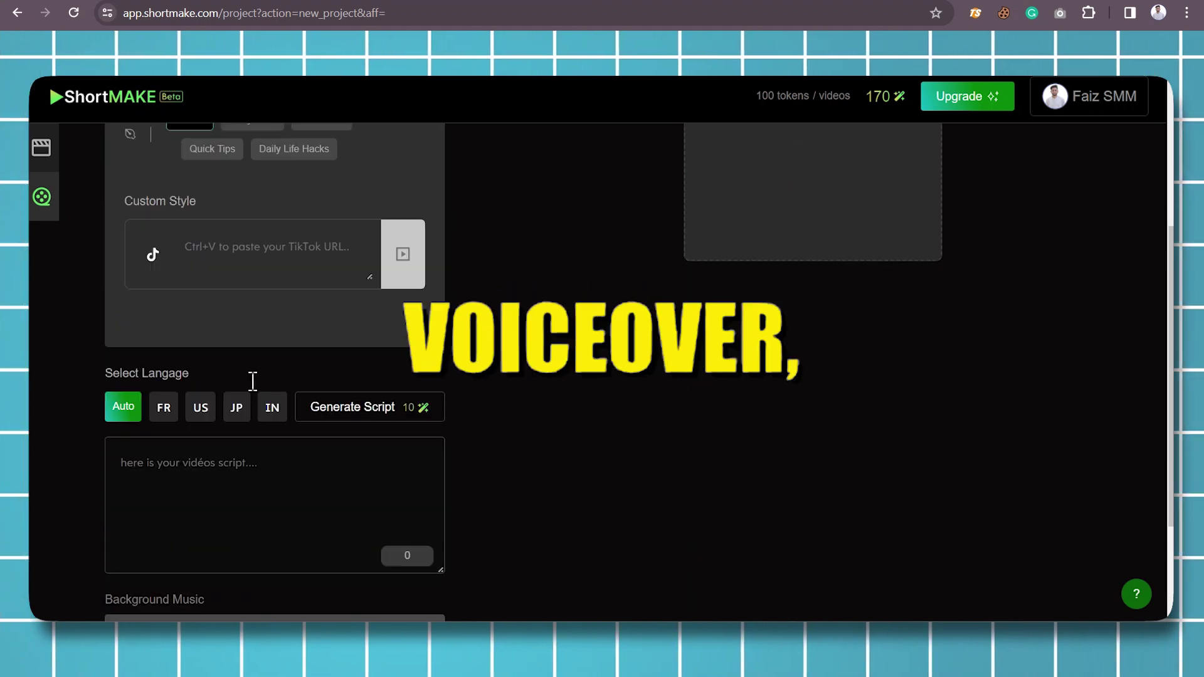
pyautogui.click(211, 380)
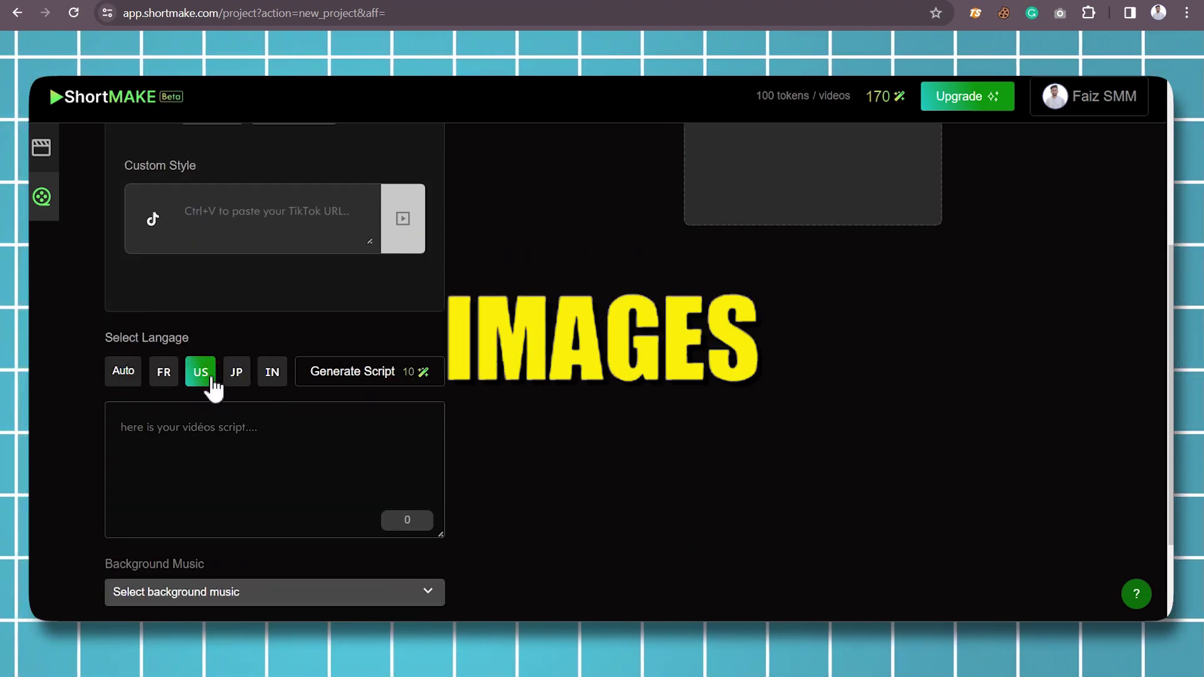
pyautogui.click(349, 374)
pyautogui.scroll(-2, 351, 376)
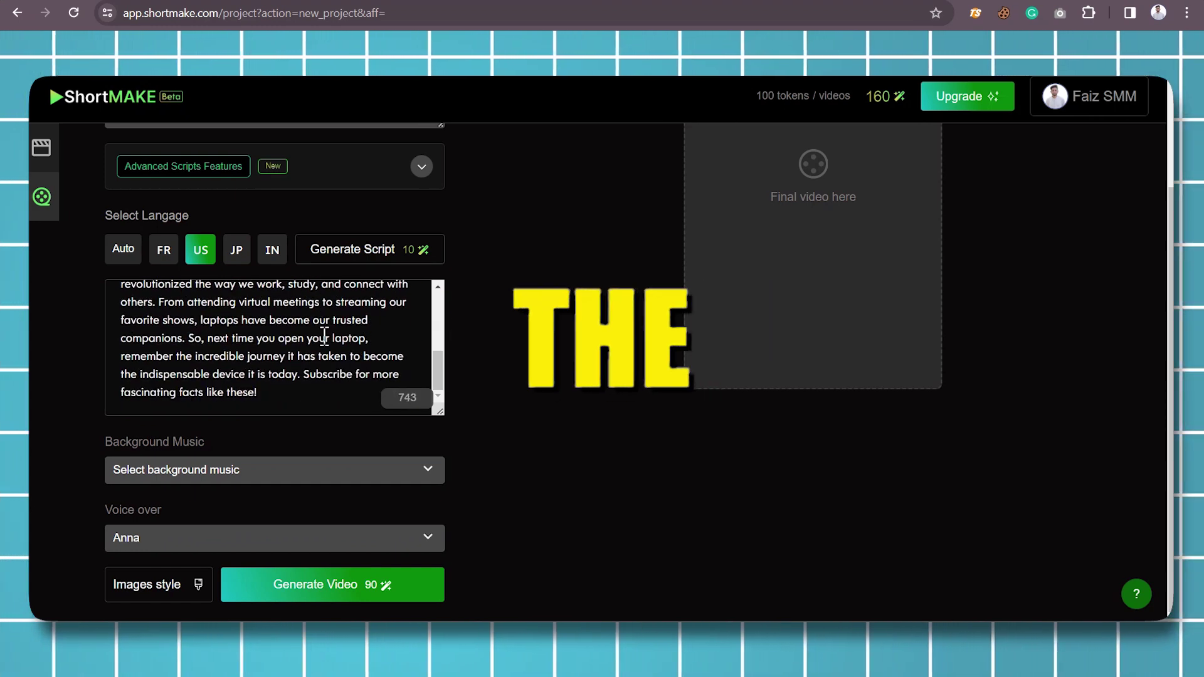
# Step: Choose the Experience motivation track as background music
pyautogui.click(261, 471)
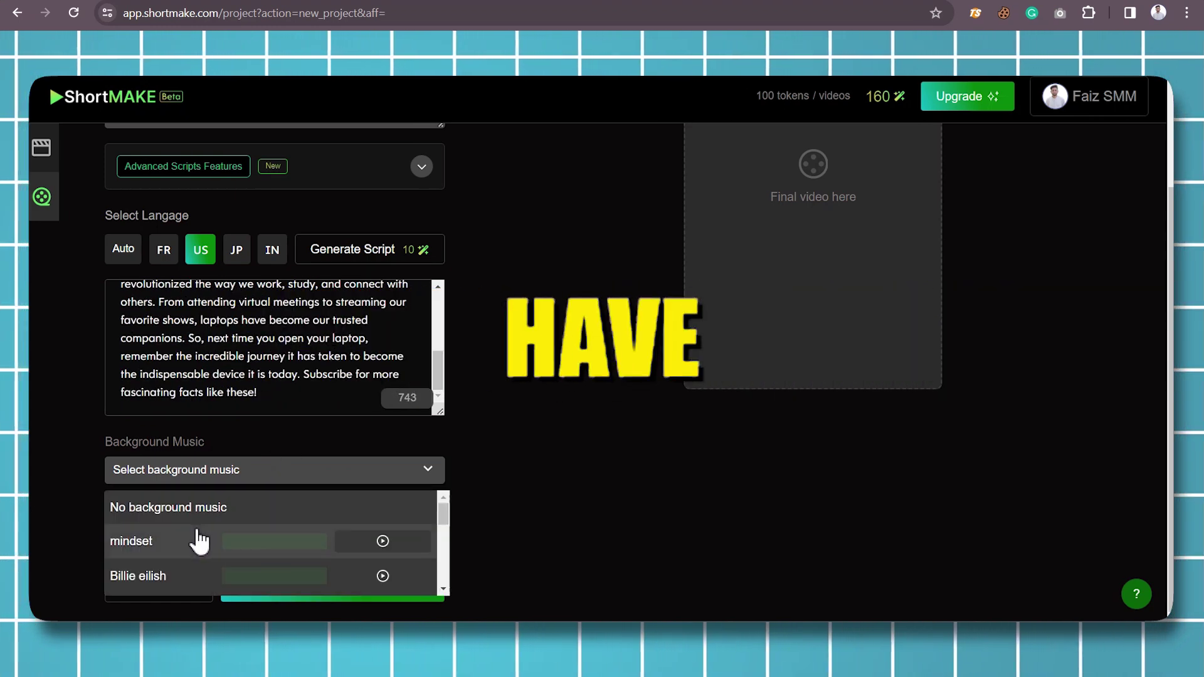
pyautogui.scroll(-1, 284, 565)
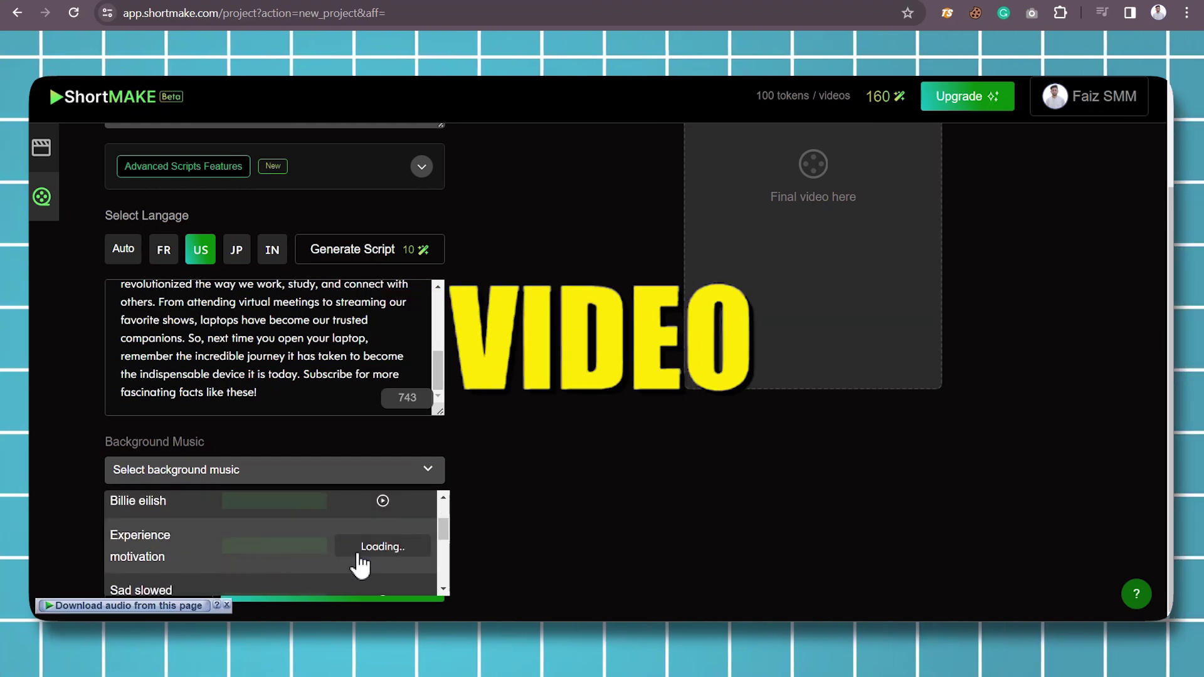
pyautogui.click(245, 552)
pyautogui.click(238, 539)
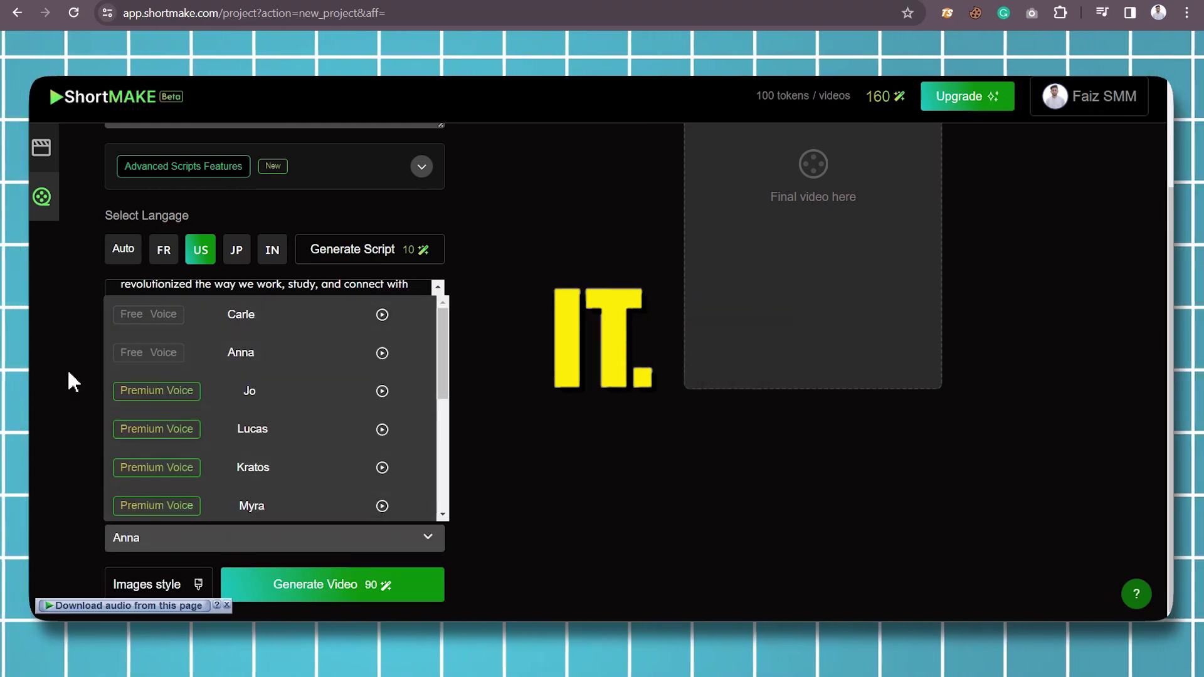
pyautogui.click(284, 535)
pyautogui.click(272, 478)
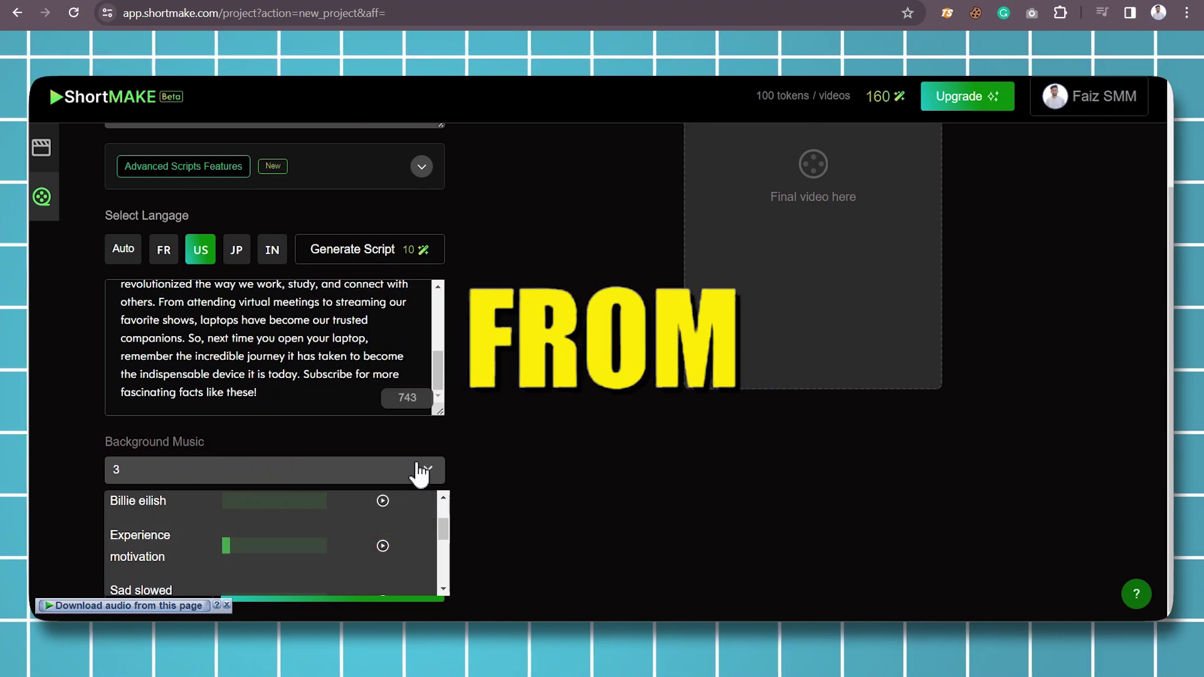
# Step: Preview the Anna voice and keep it as the voice-over, leaving the music track selected
pyautogui.click(285, 550)
pyautogui.scroll(1, 286, 550)
pyautogui.click(382, 467)
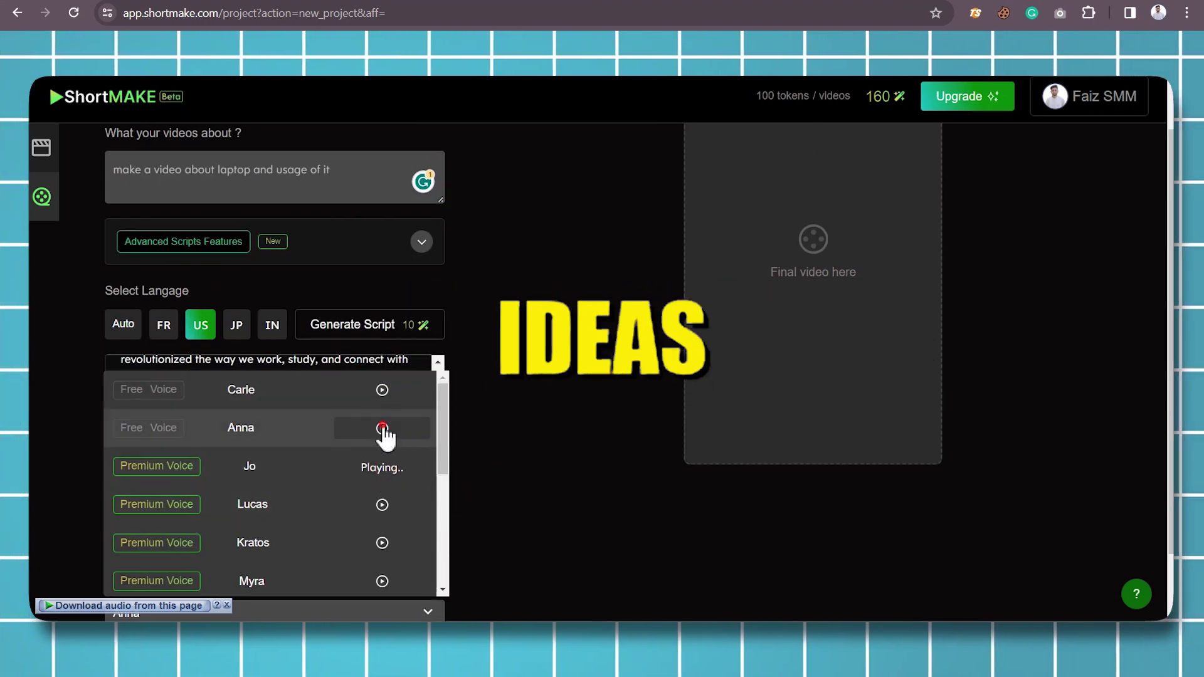
pyautogui.click(180, 444)
pyautogui.scroll(-1, 180, 435)
pyautogui.click(290, 487)
pyautogui.click(412, 478)
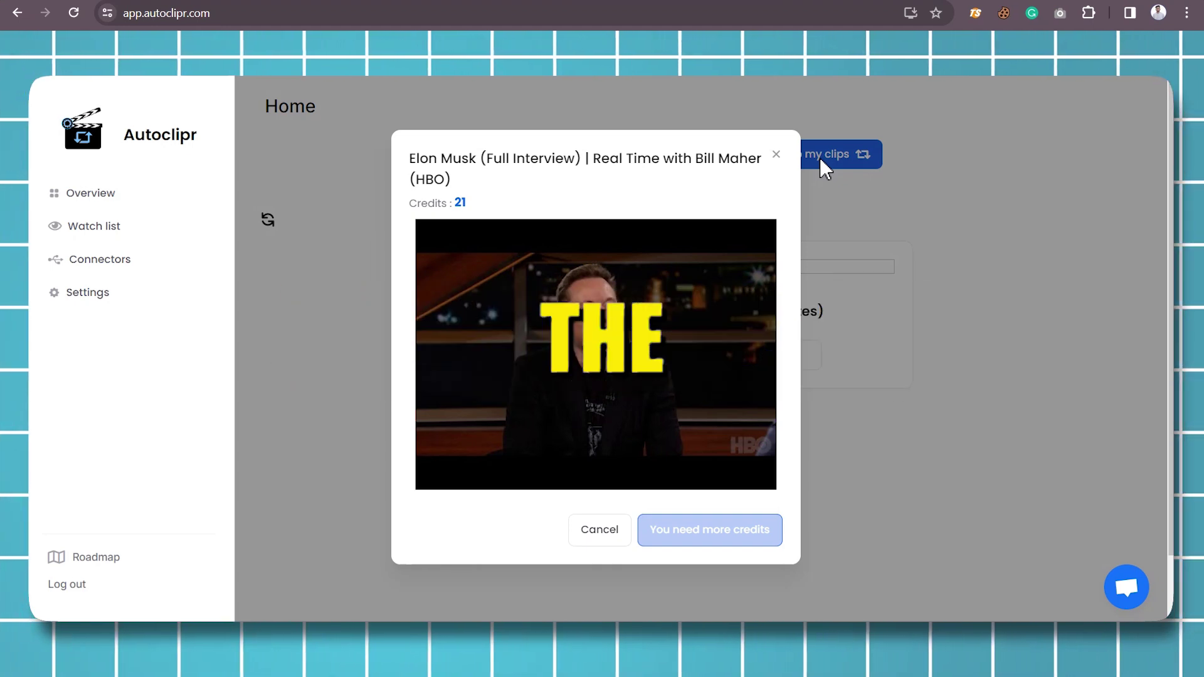
# Step: Dismiss the Autoclipr interview clip that needs more credits and go to the Watchlist page
pyautogui.click(776, 154)
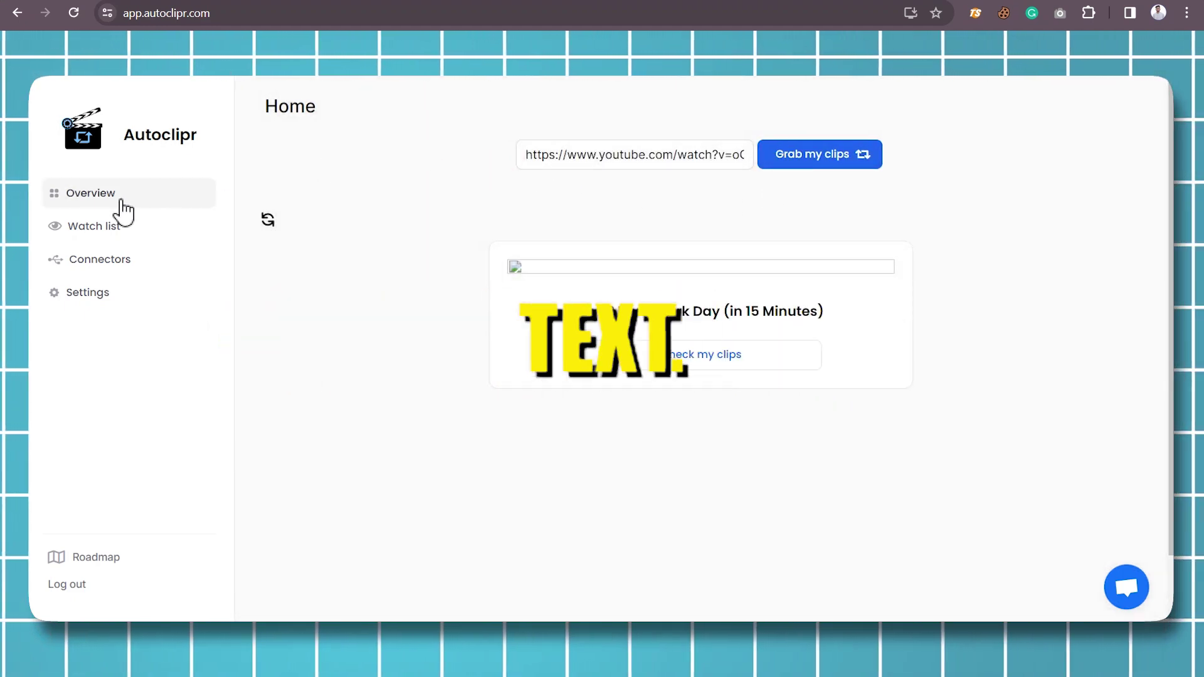
pyautogui.click(121, 232)
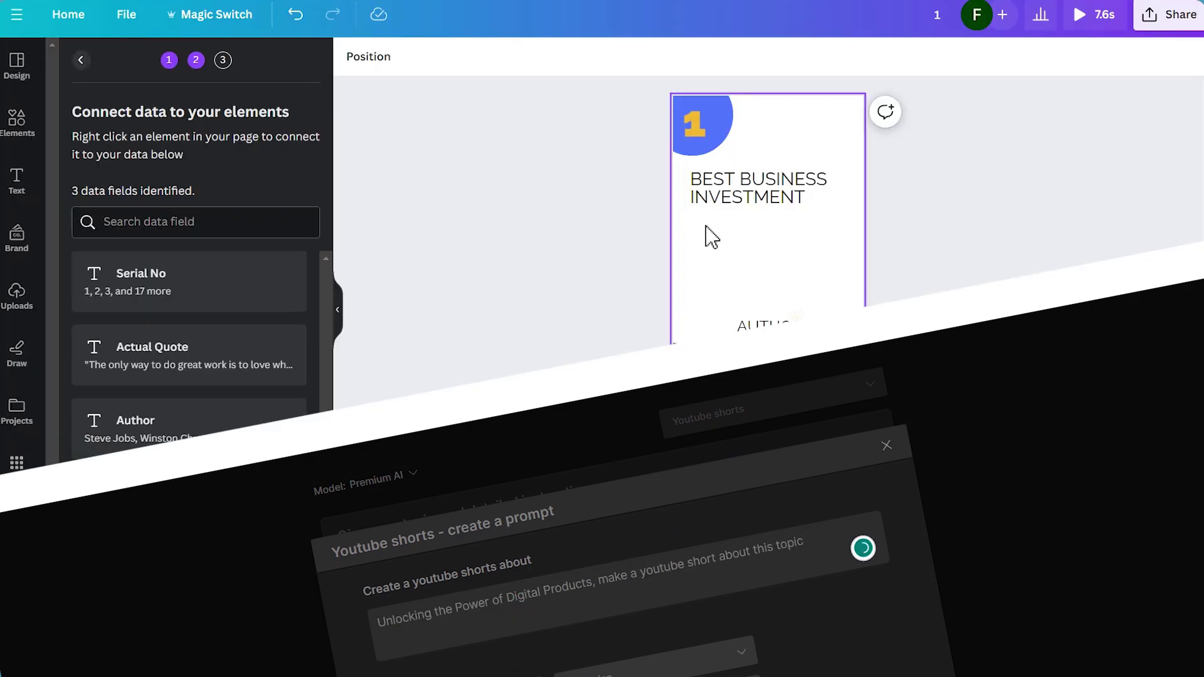
# Step: Connect the heading text element to the Actual Quote data field
pyautogui.rightClick(715, 188)
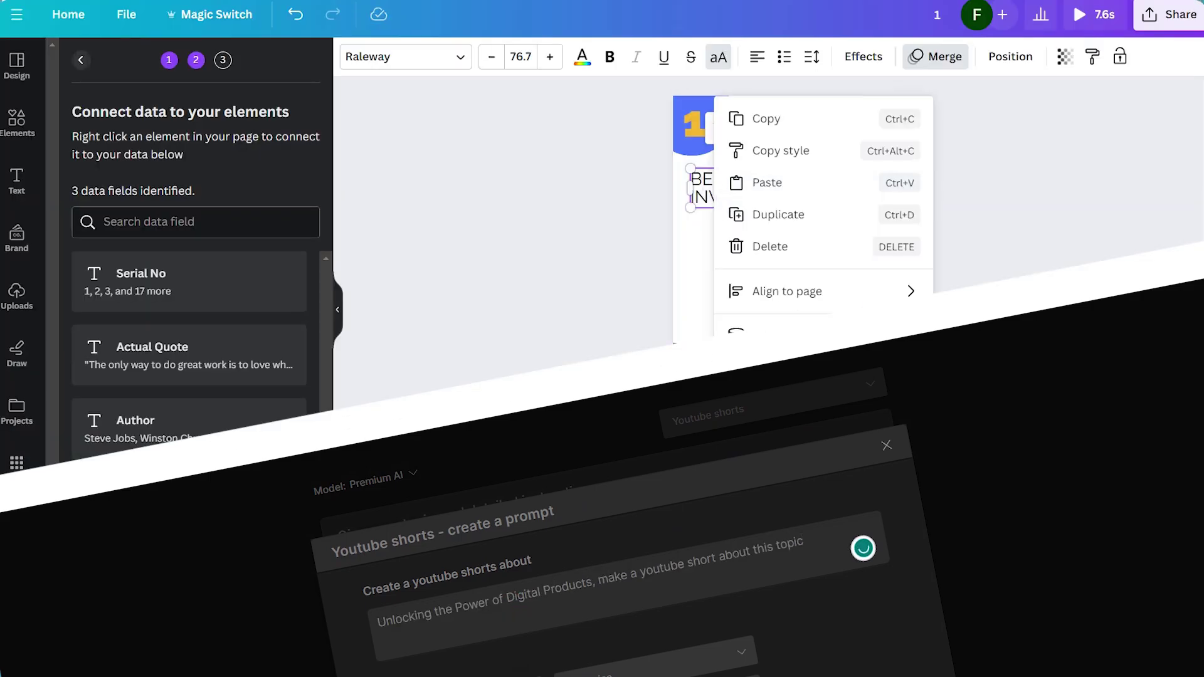
pyautogui.click(771, 331)
pyautogui.click(775, 317)
pyautogui.rightClick(755, 321)
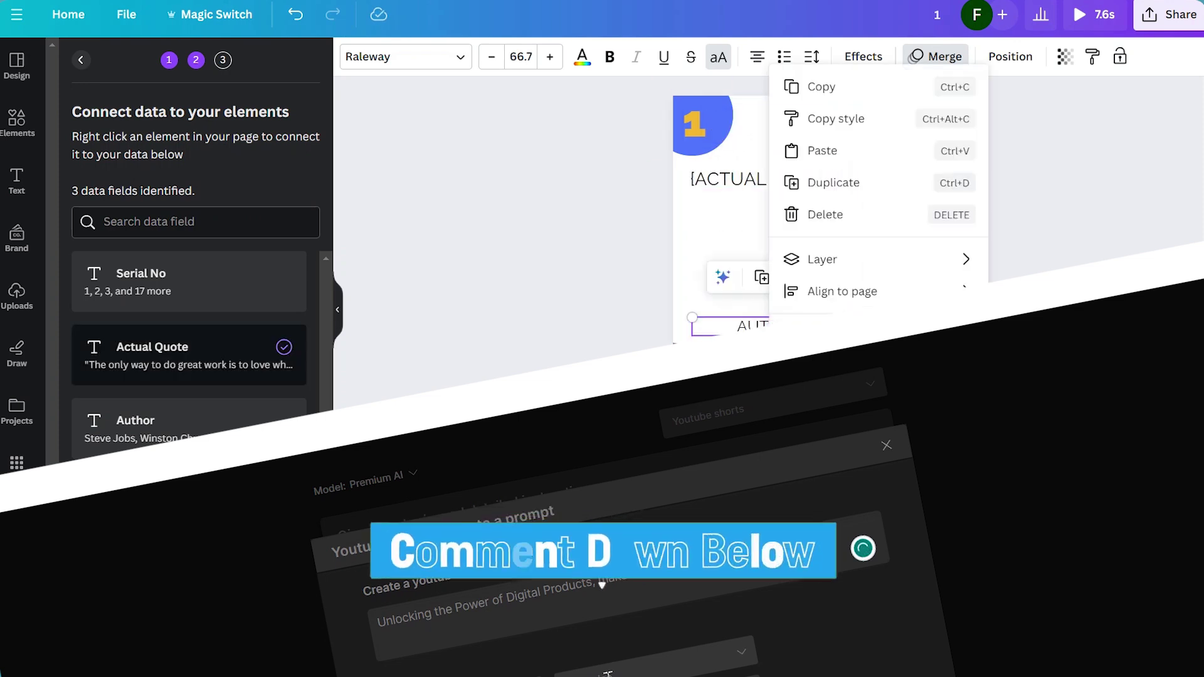
pyautogui.press('Escape')
# Step: Connect the number 1 element to the Serial No field and continue to applying data
pyautogui.rightClick(698, 144)
pyautogui.click(608, 315)
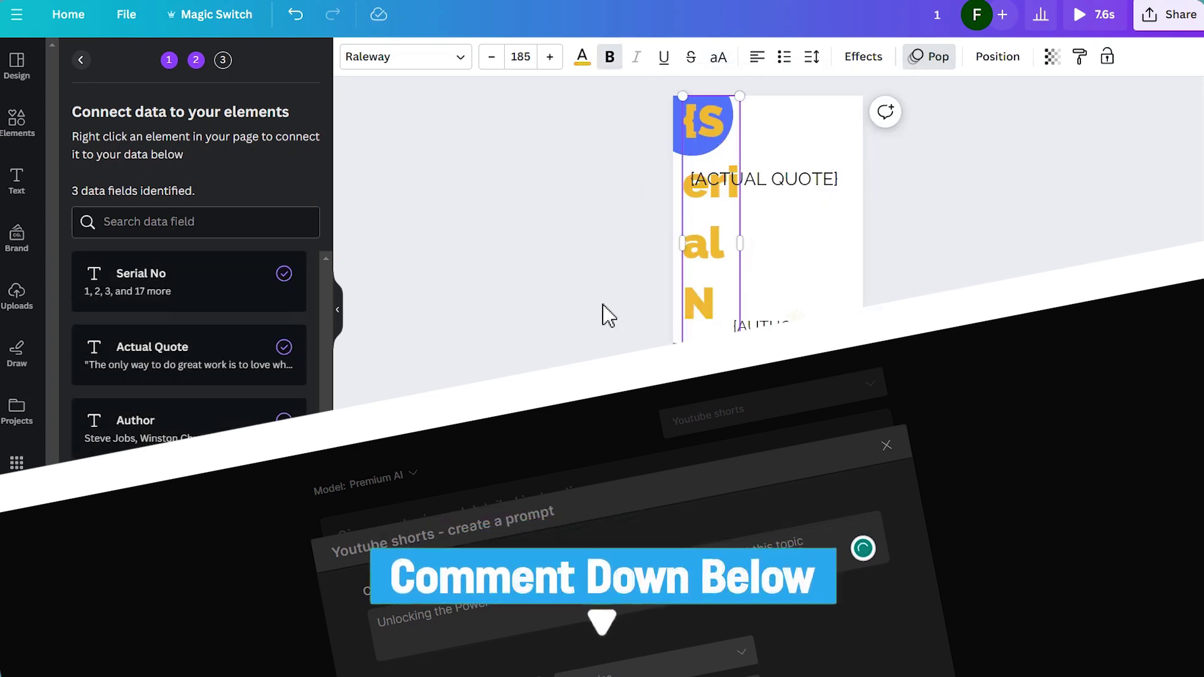
pyautogui.click(195, 645)
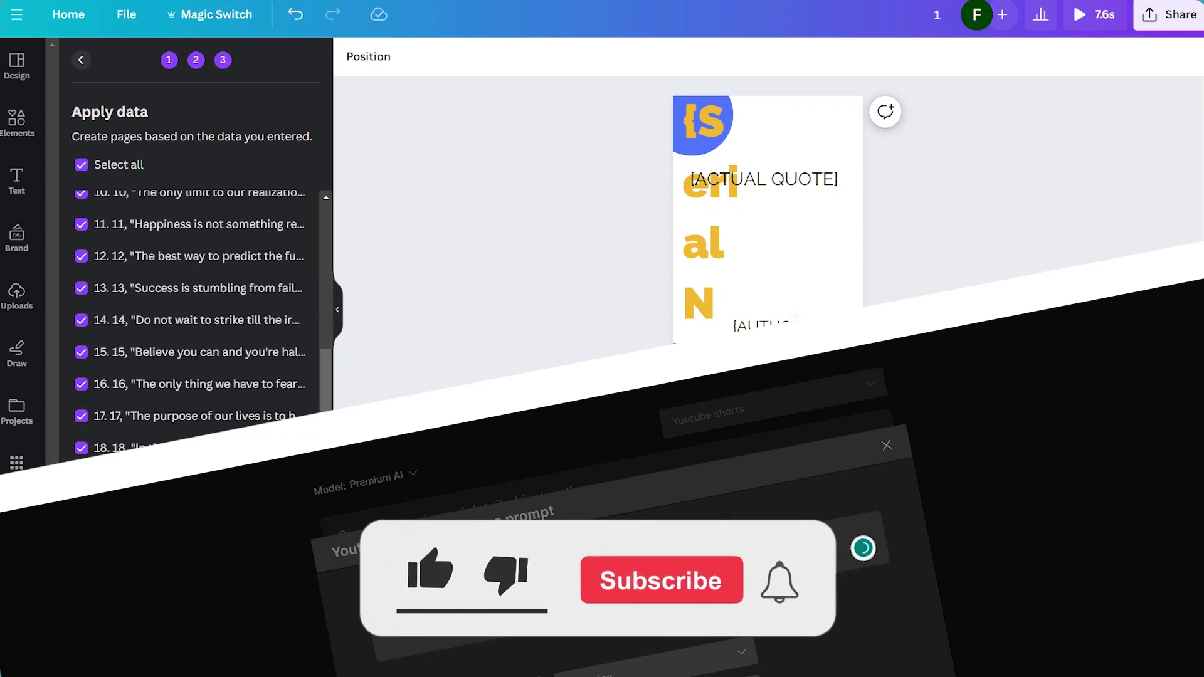